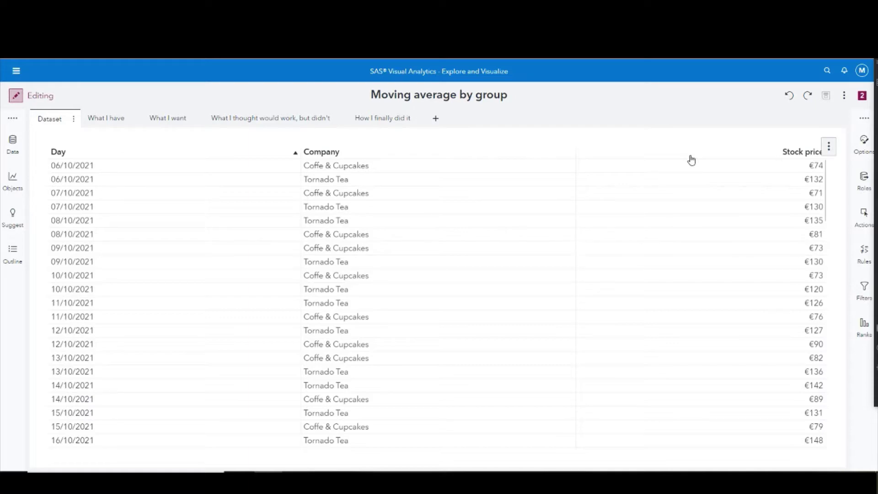
- Compare the raw stock price chart with the 5-day moving average chart, then open 'What I thought would work, but didn't'
left_click(104, 120)
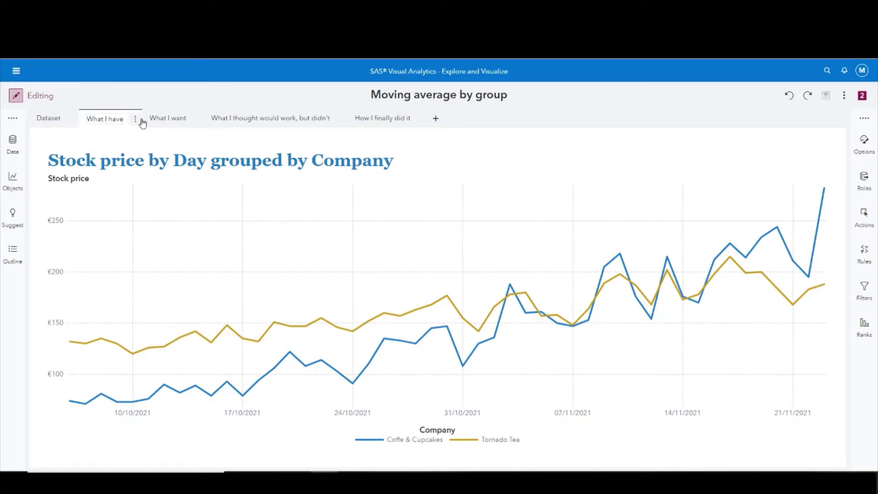
left_click(158, 125)
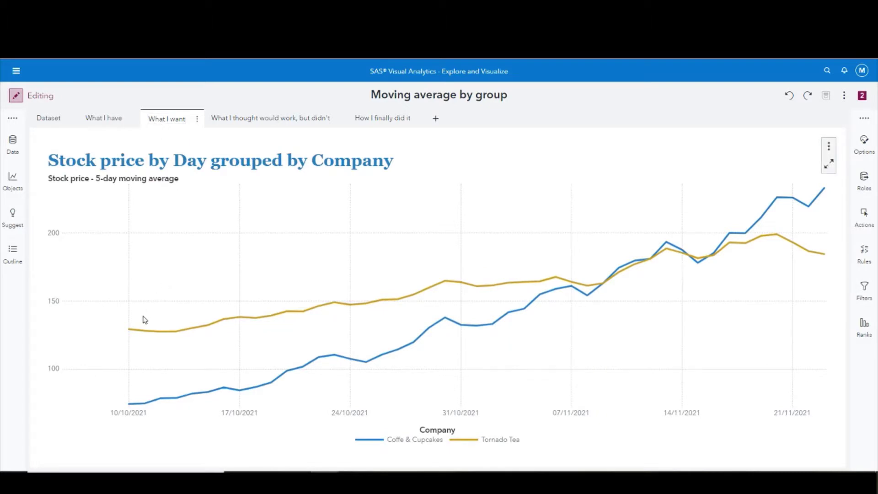
mouse_move(129, 331)
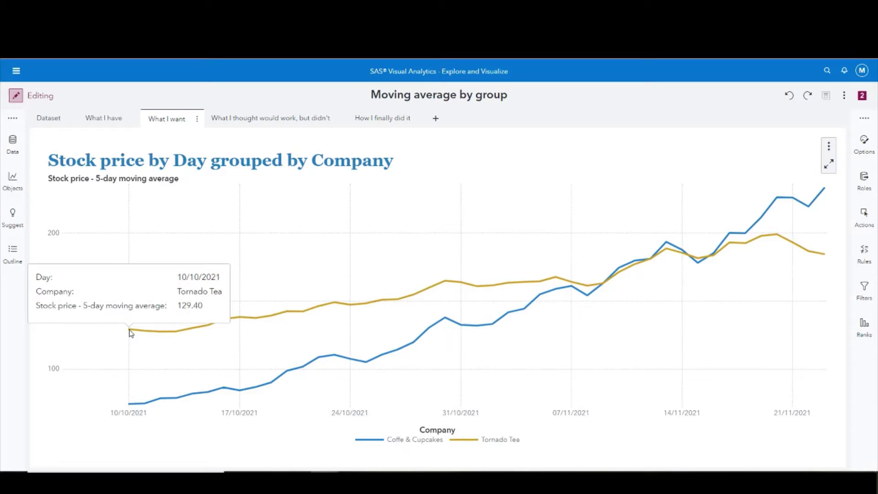
left_click(87, 120)
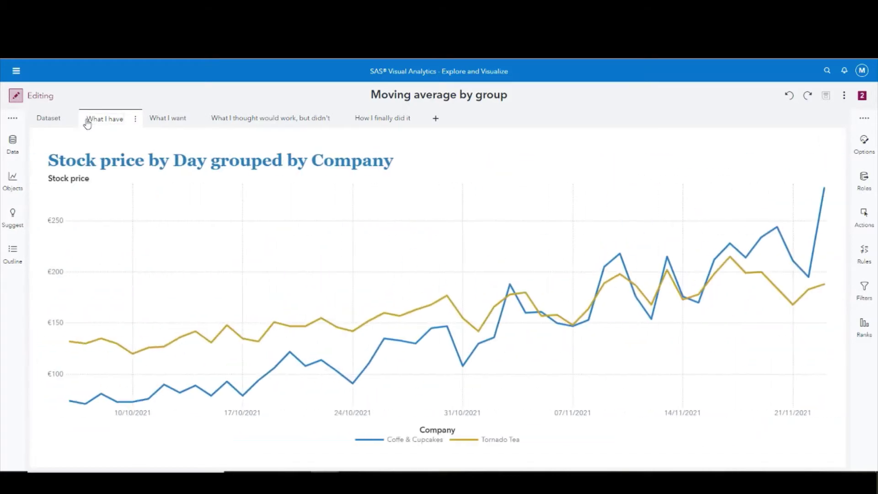
mouse_move(71, 343)
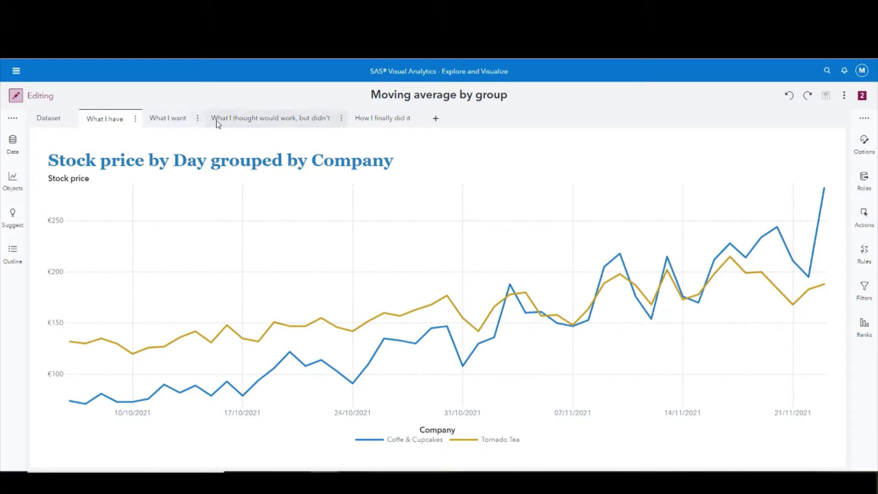
left_click(287, 119)
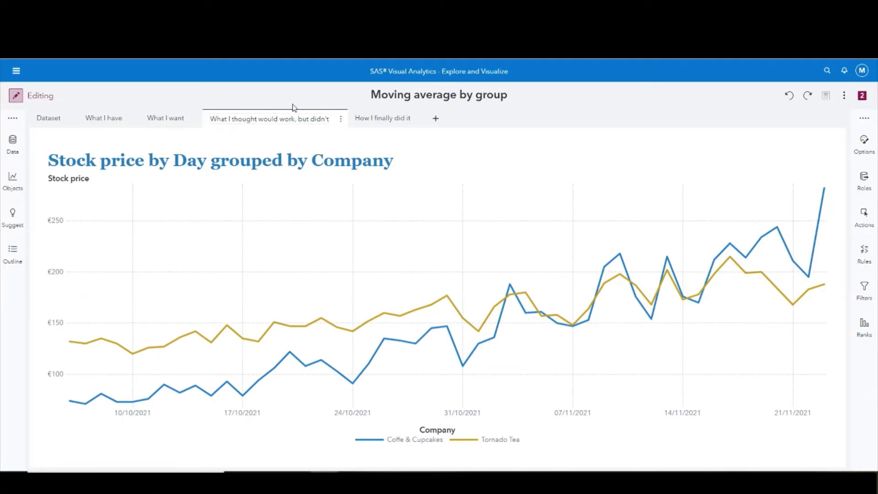
- Create a 5-cell Moving average calculation of Stock price named 'Stock price (5-day Moving average)'
left_click(13, 147)
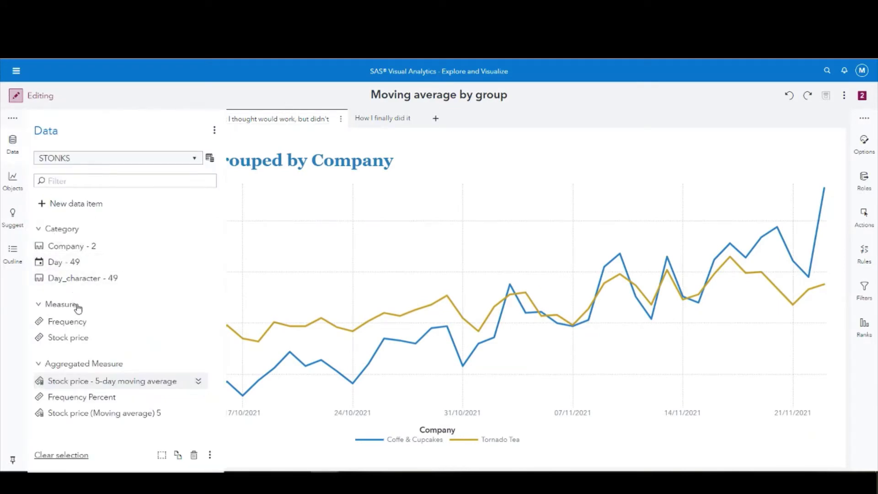
mouse_move(106, 341)
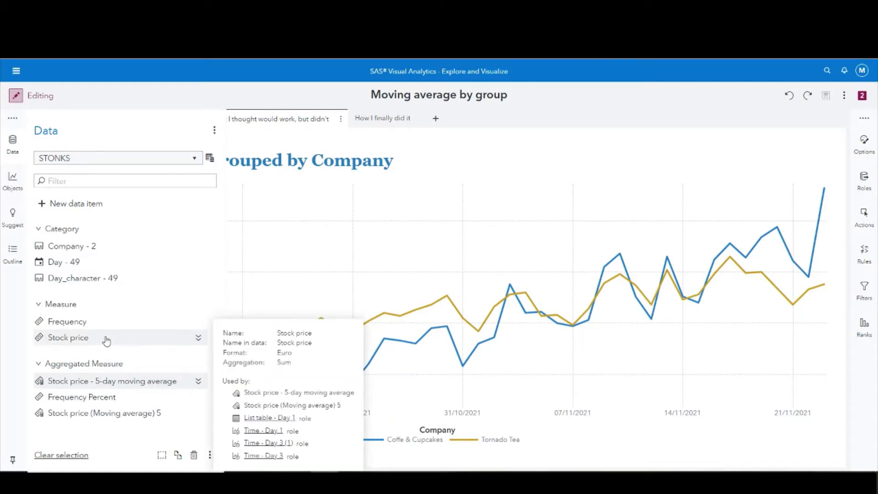
right_click(108, 340)
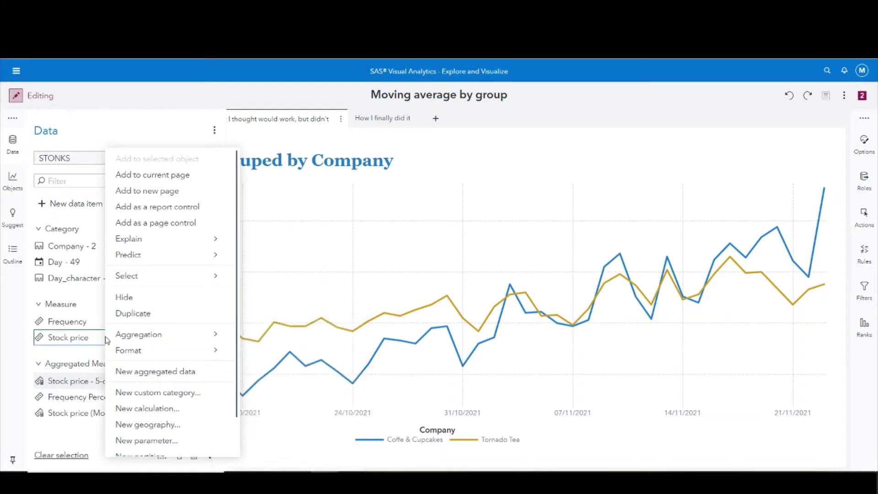
left_click(147, 409)
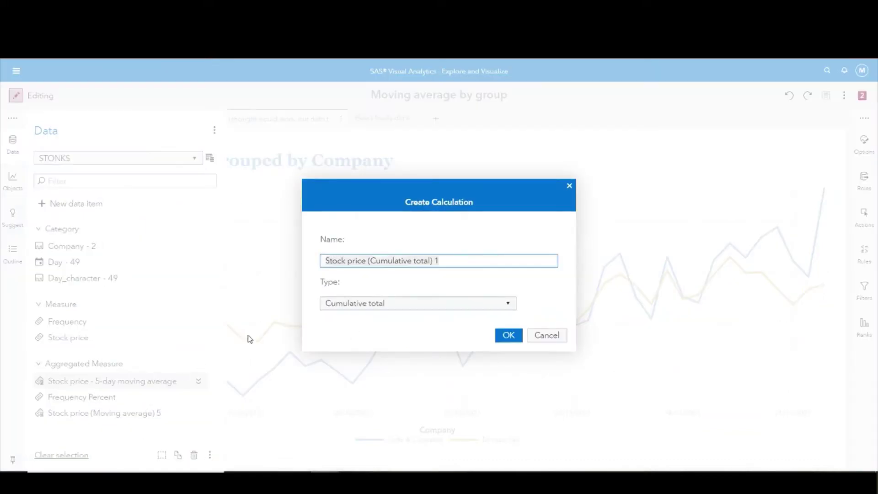
left_click(412, 304)
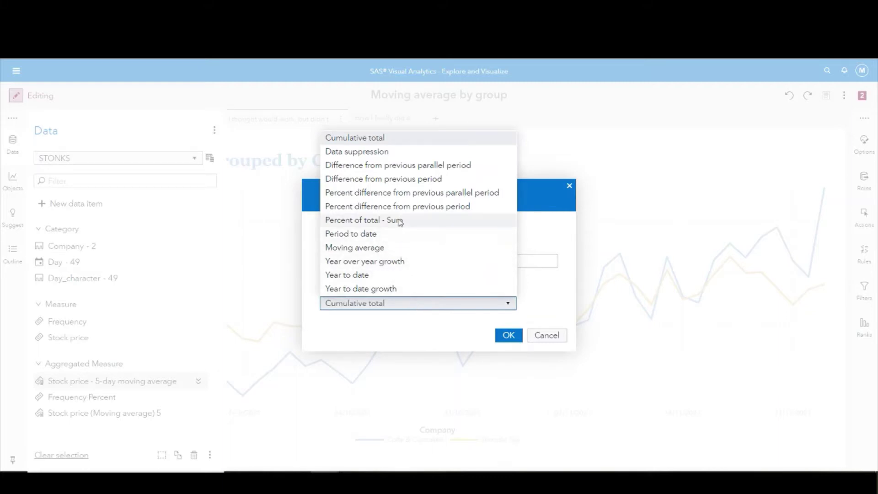
left_click(407, 248)
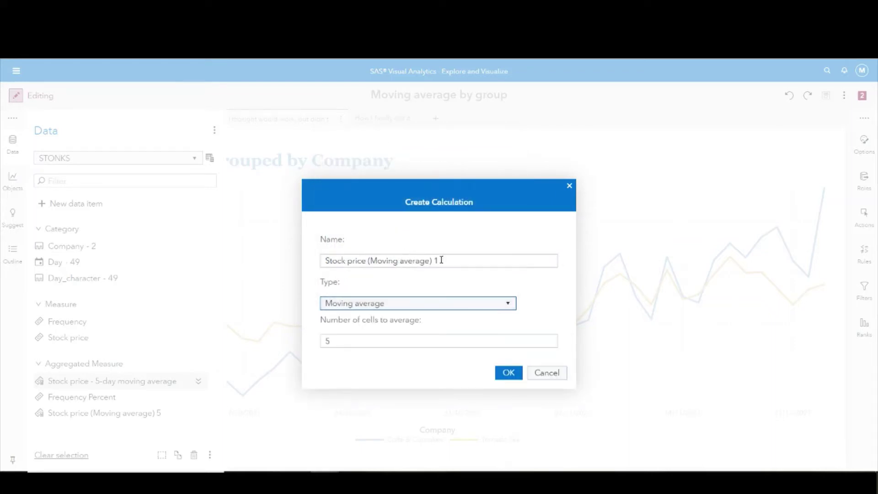
left_click(442, 260)
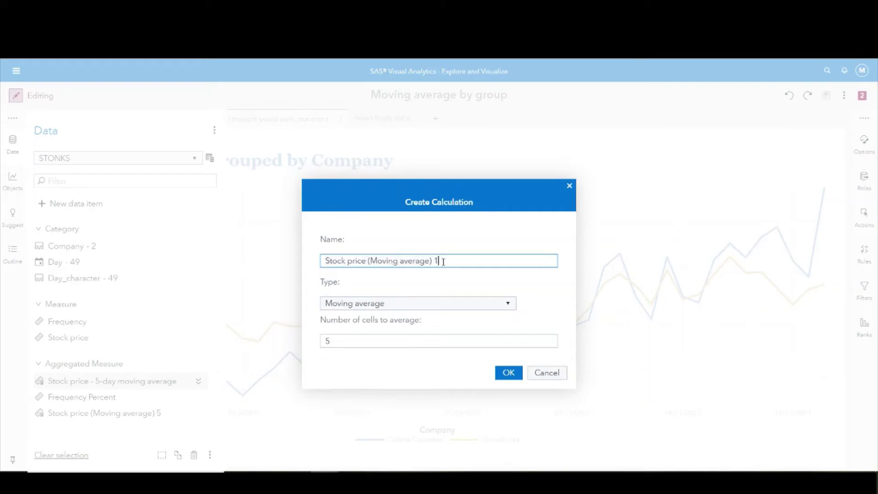
key("BackSpace")
key("BackSpace")
key("Left")
key("Left")
key("Left")
key("Left")
key("Left")
key("Left")
key("Left")
key("Left")
key("Left")
key("Left")
key("Left")
key("Left")
key("Left")
key("Left")
key("Left")
type("5-day")
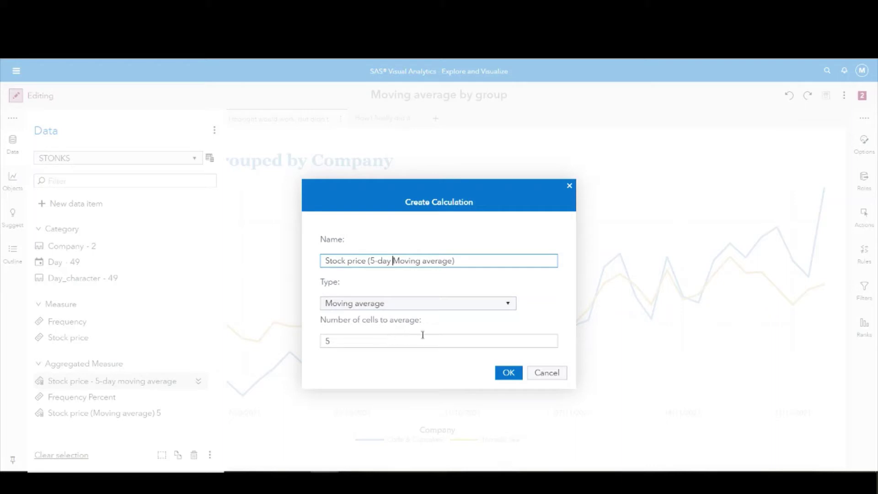
left_click(507, 374)
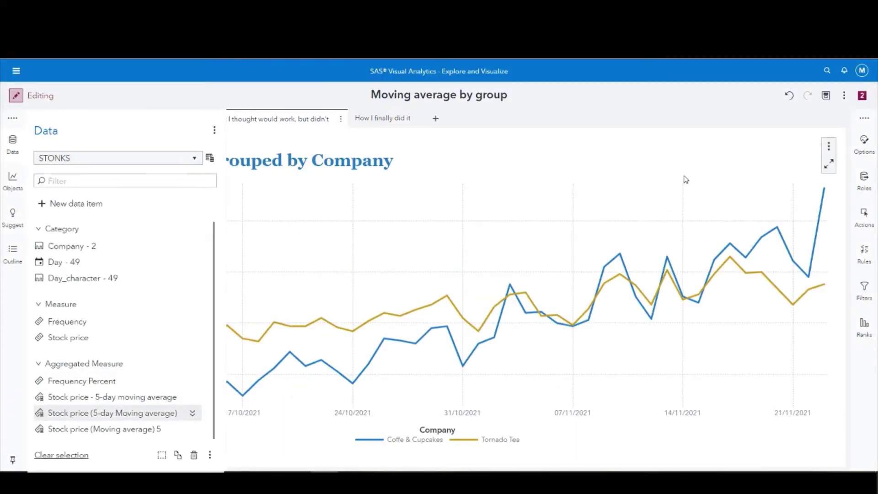
- Swap the chart's Stock price measure for Stock price (5-day Moving average) and compare with What I want
left_click(864, 180)
left_click(726, 247)
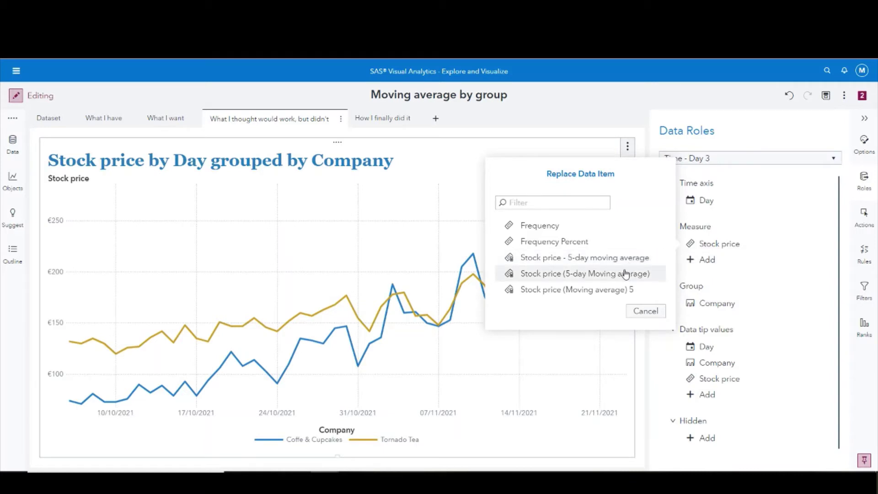
left_click(626, 273)
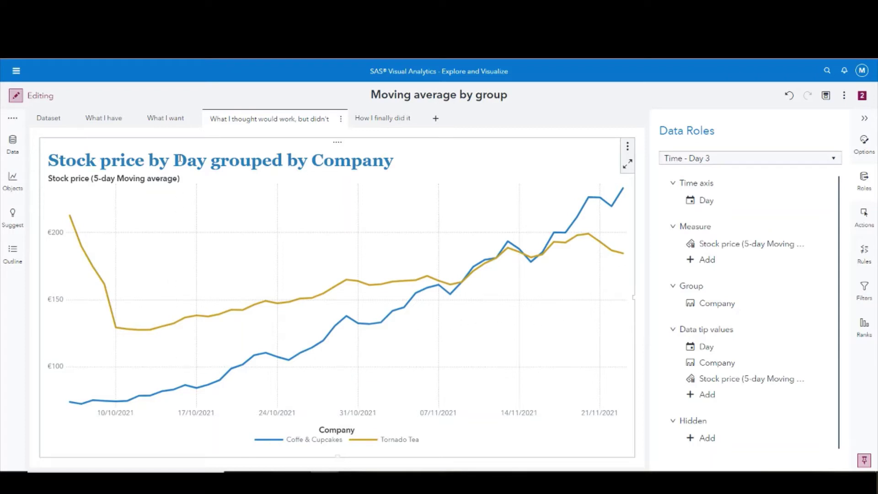
left_click(161, 120)
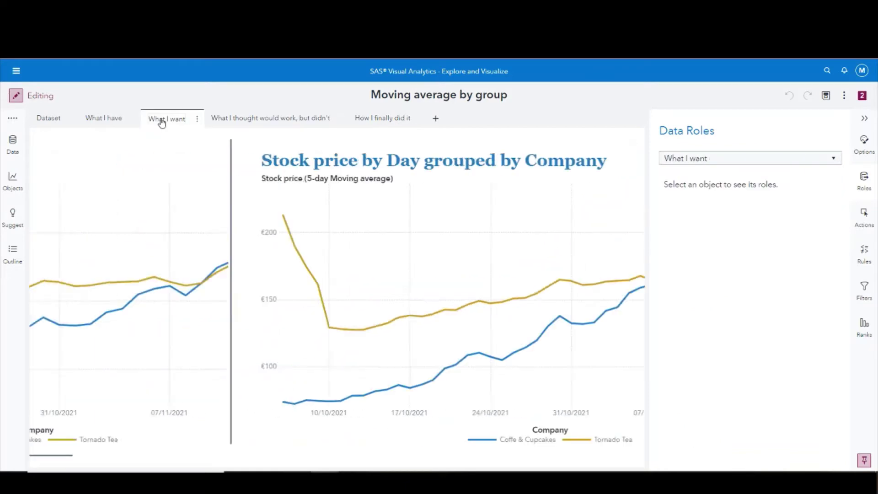
left_click(213, 120)
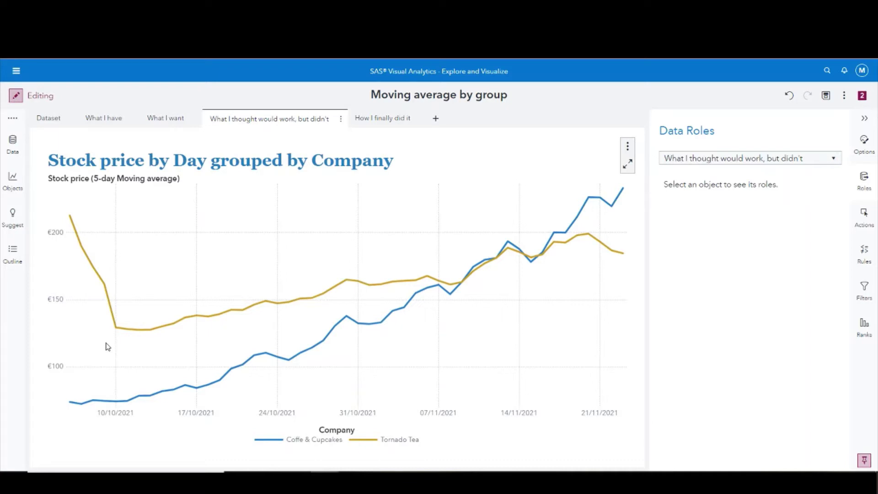
- On the Dataset page, sort the table by Stock price and add the 5-day moving average column
left_click(46, 121)
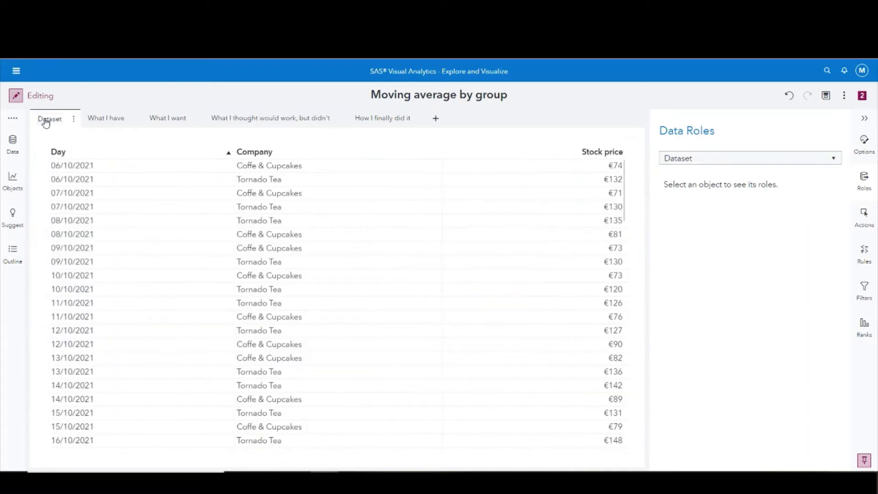
left_click(463, 151)
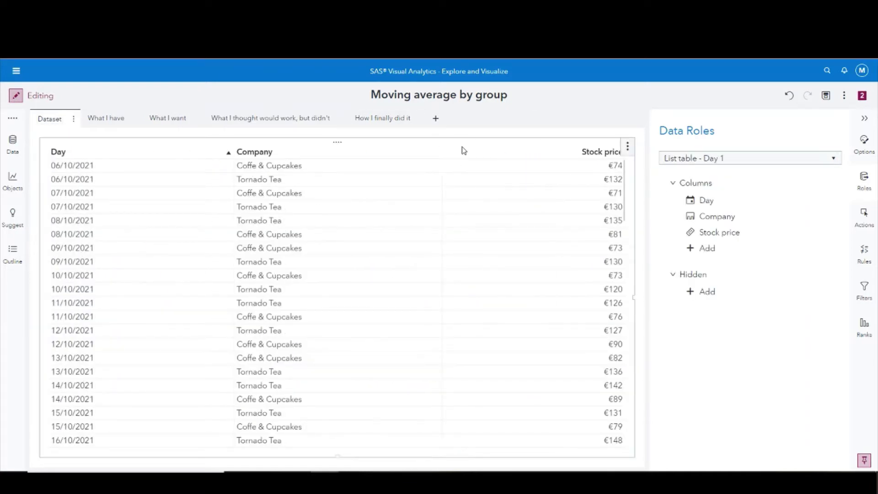
left_click(728, 251)
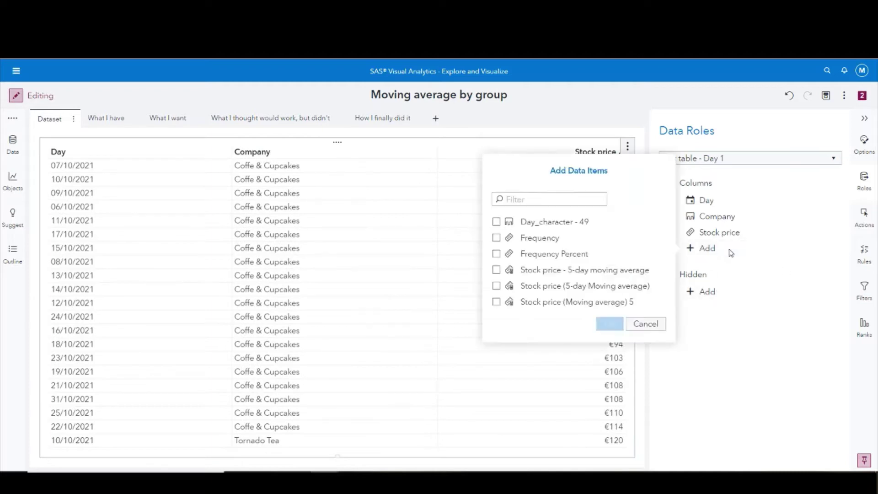
left_click(621, 287)
left_click(611, 325)
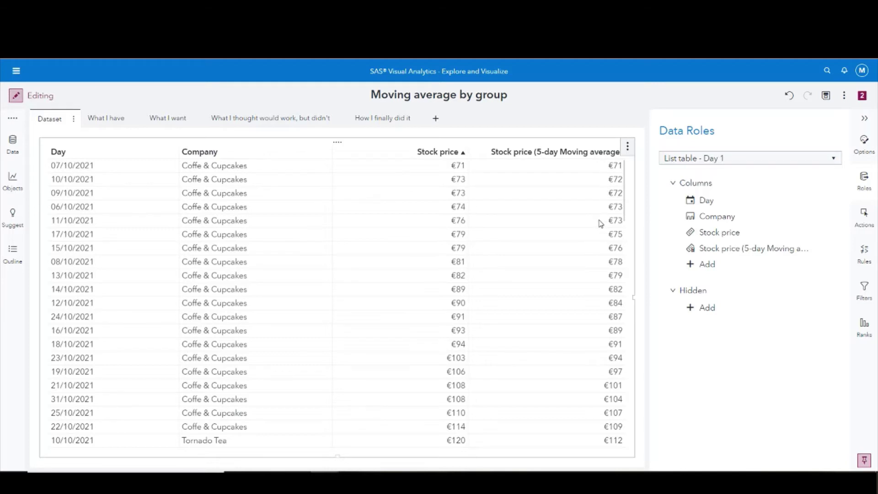
scroll(601, 222, "down", 3)
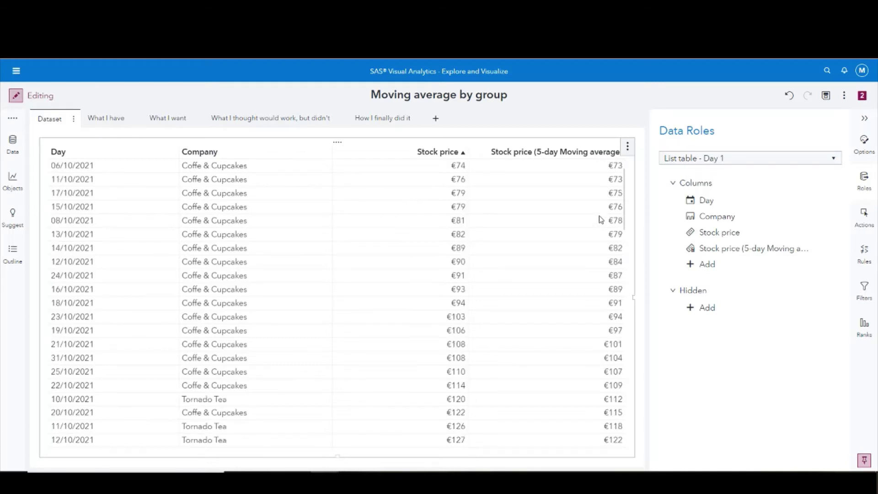
scroll(601, 219, "down", 4)
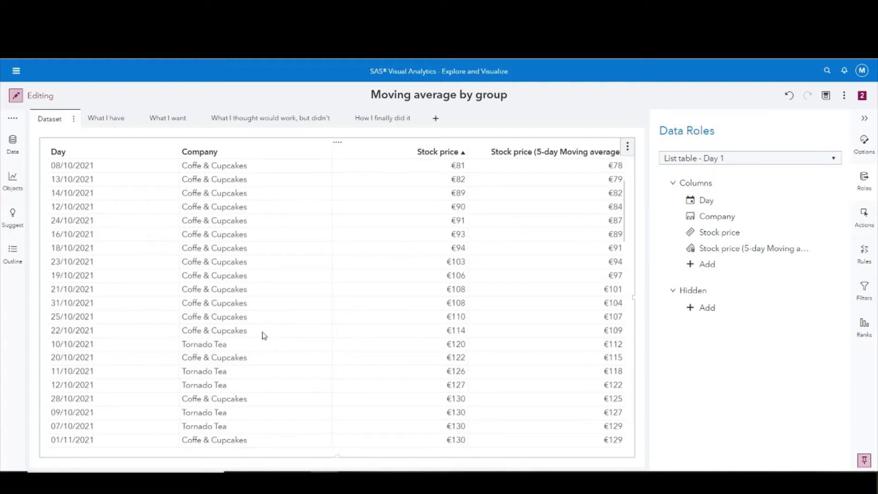
scroll(264, 336, "up", 3)
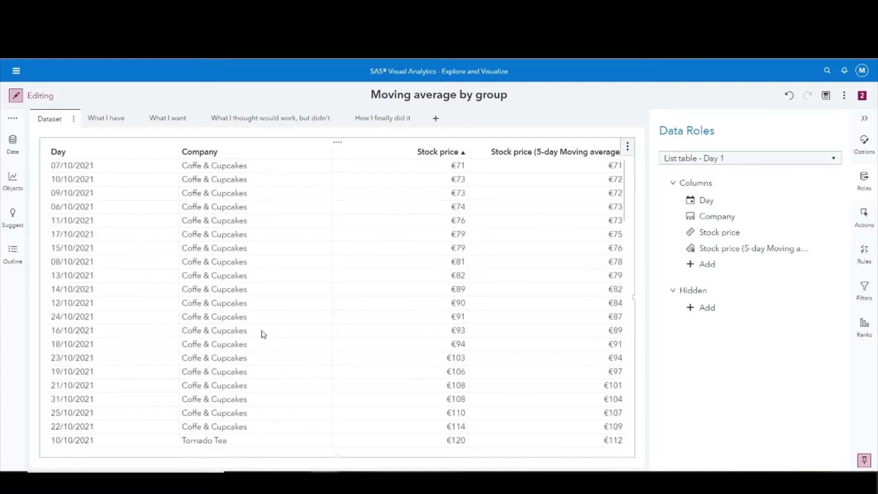
right_click(273, 156)
mouse_move(347, 158)
left_click(471, 163)
right_click(151, 157)
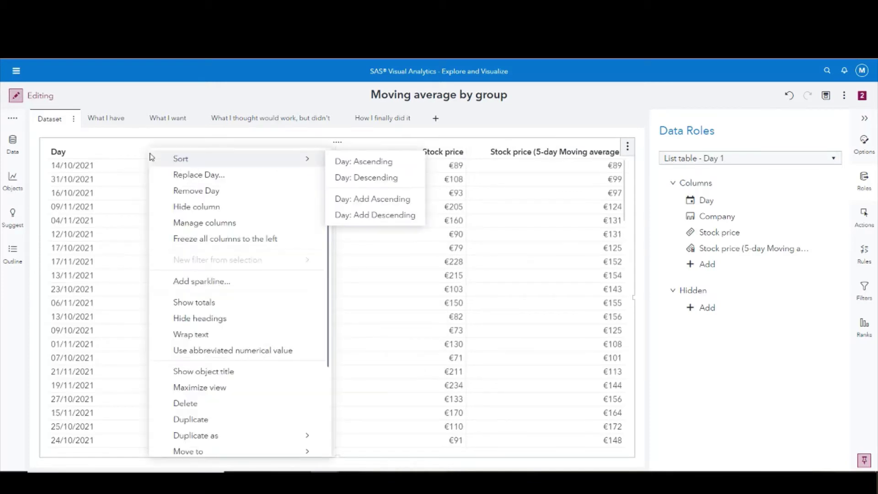
mouse_move(242, 155)
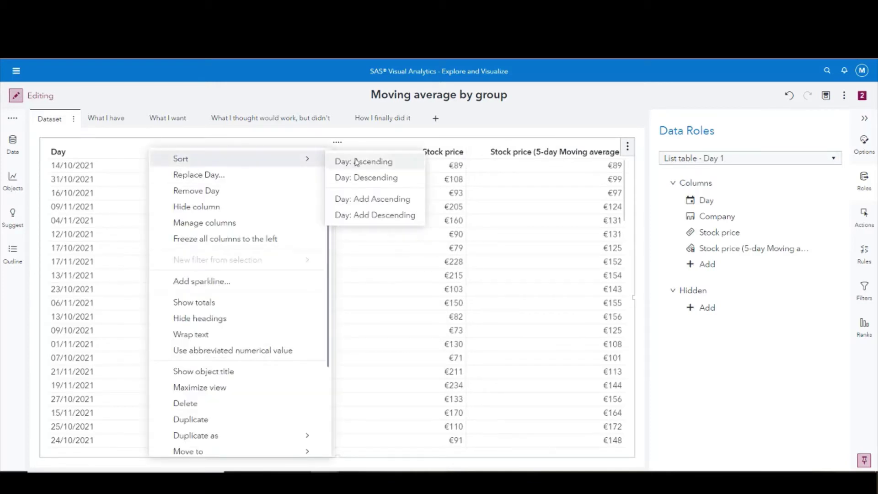
left_click(382, 203)
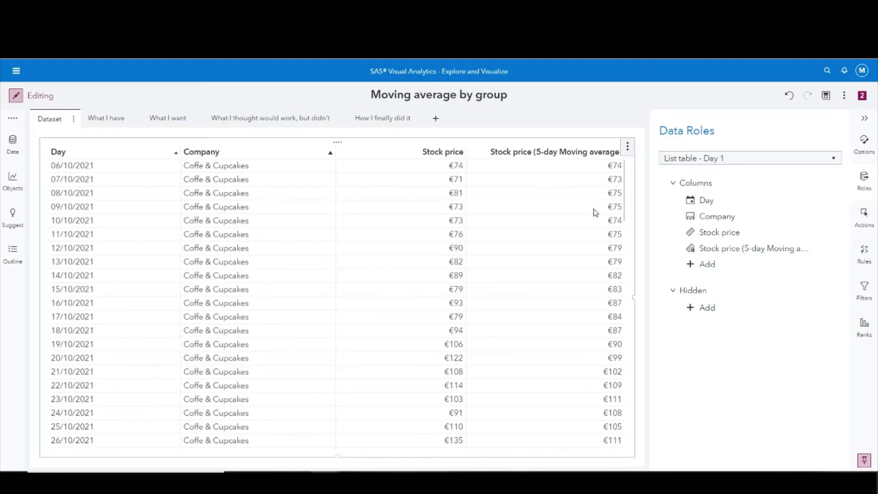
scroll(596, 211, "down", 7)
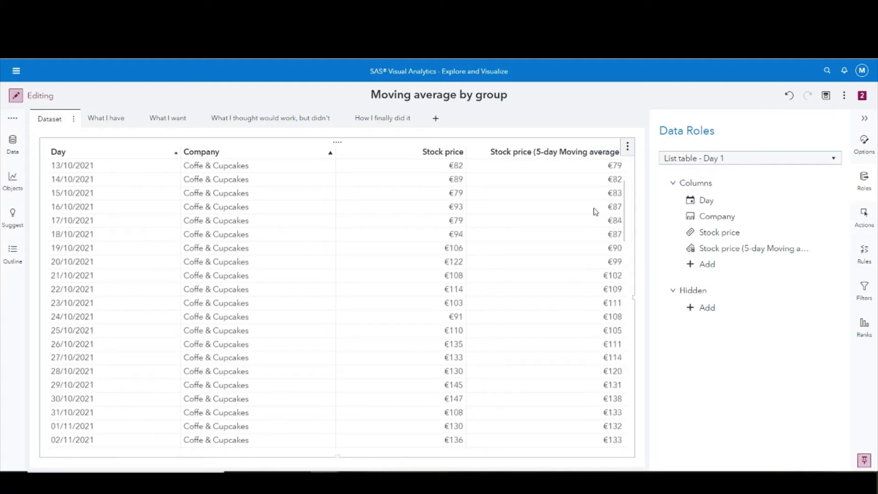
scroll(591, 216, "down", 4)
scroll(592, 216, "down", 1)
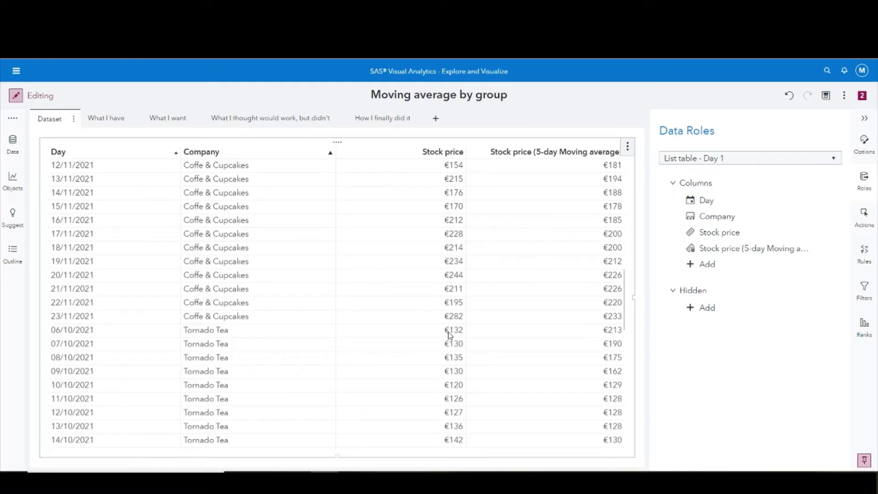
- Open the Stock price (5-day Moving average) formula to review its AggregateCells expression
left_click(10, 145)
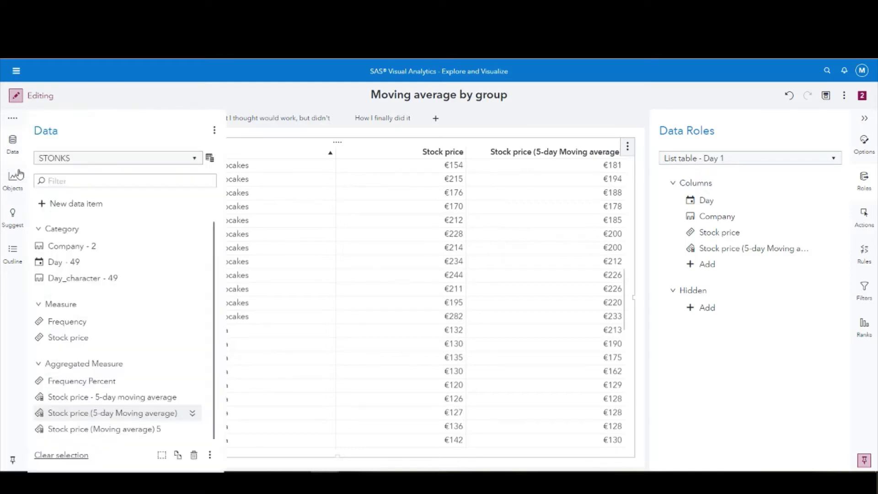
right_click(134, 420)
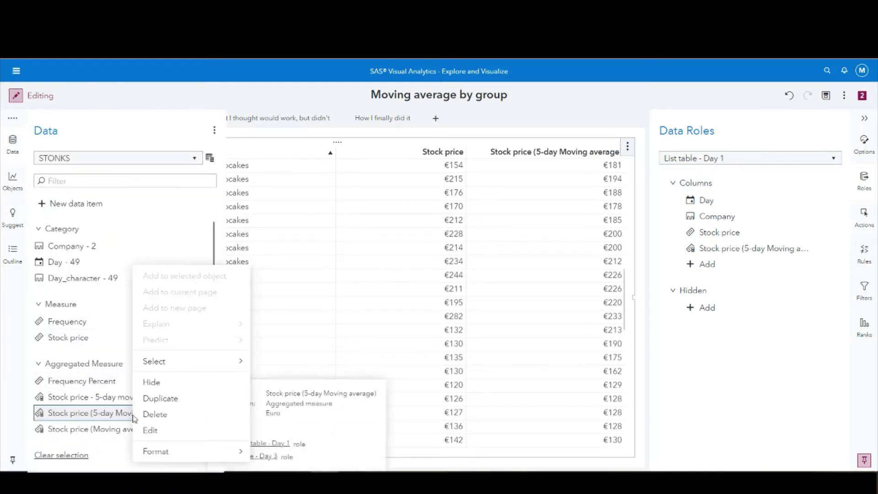
left_click(151, 430)
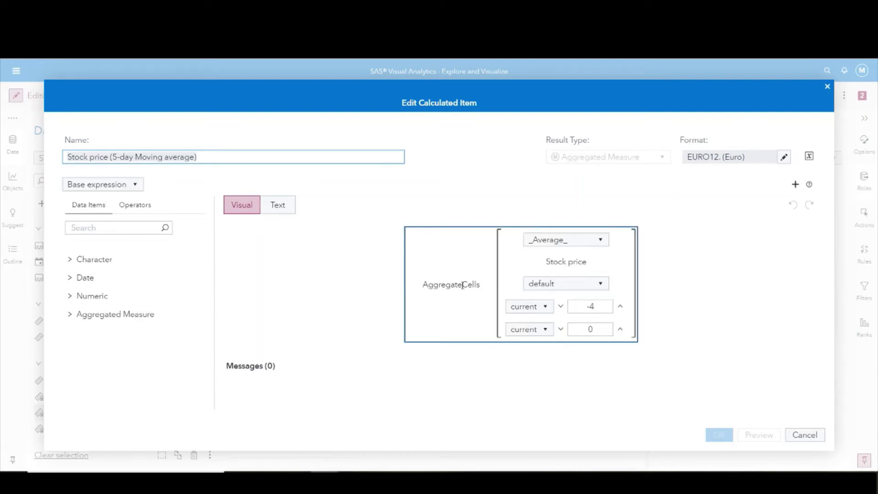
mouse_move(463, 285)
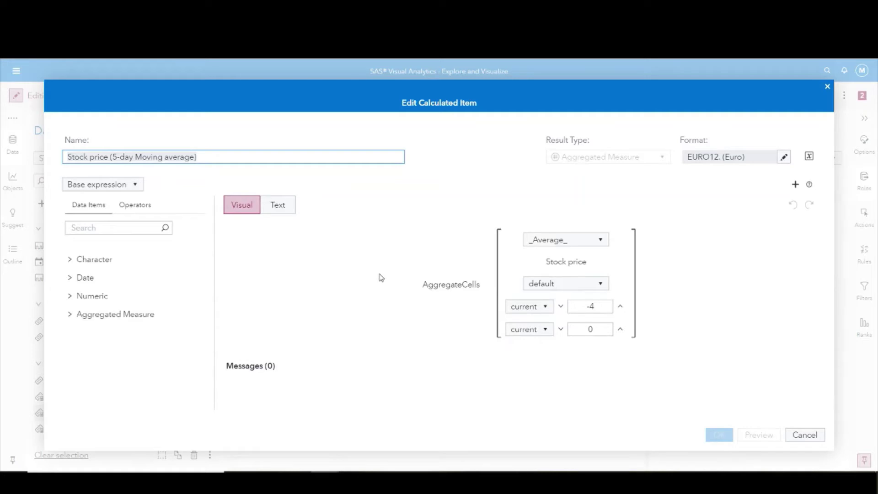
mouse_move(559, 264)
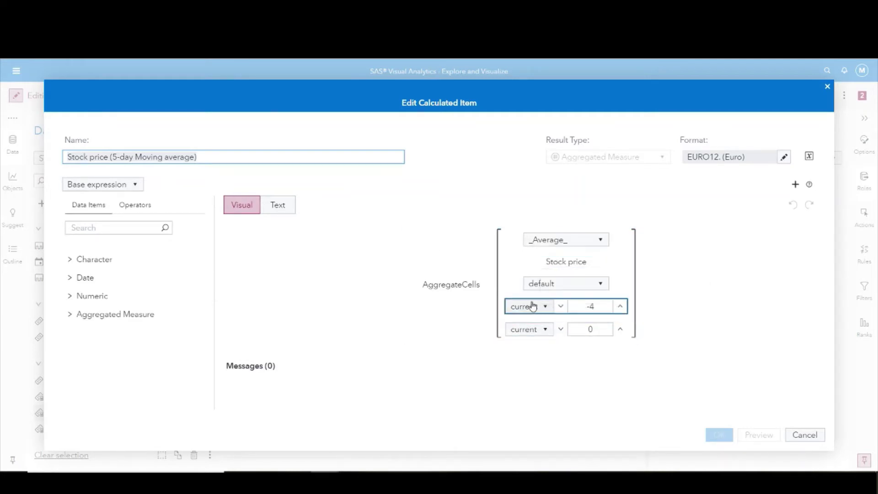
mouse_move(586, 303)
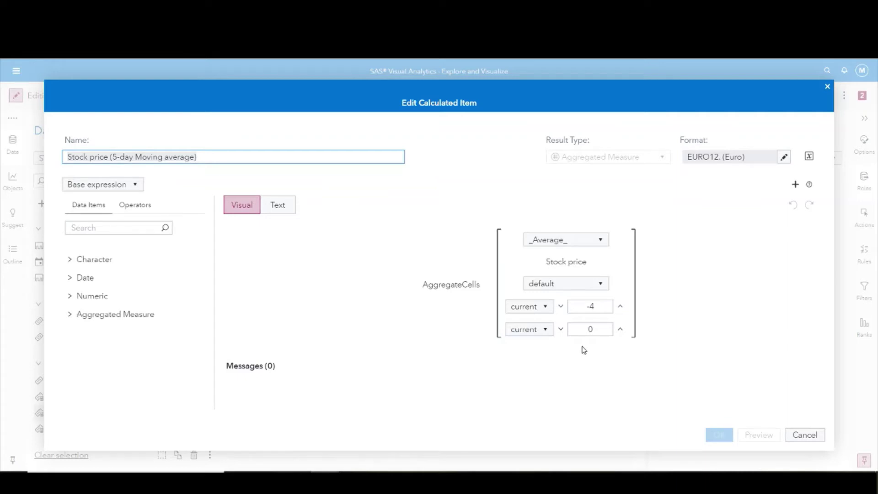
mouse_move(467, 310)
- Browse the Aggregated (tabular) operators, then close the formula editor without changes
left_click(102, 315)
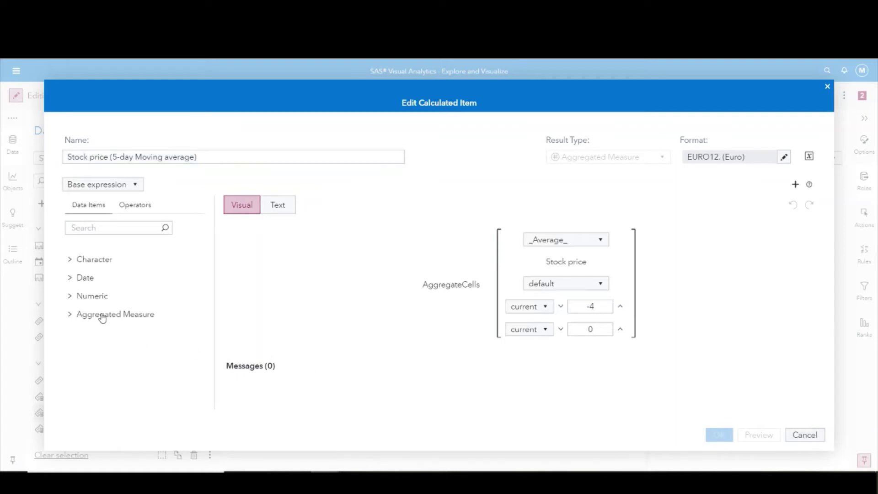
left_click(134, 205)
scroll(151, 332, "down", 2)
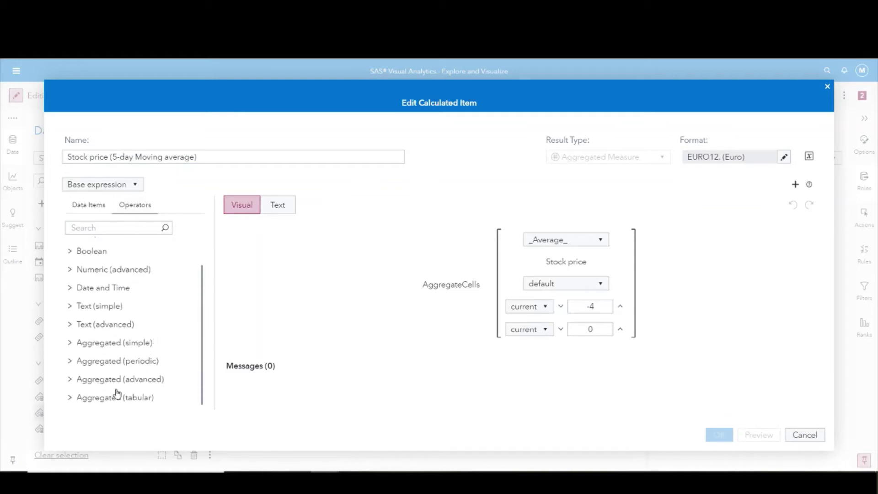
left_click(118, 391)
scroll(117, 389, "down", 2)
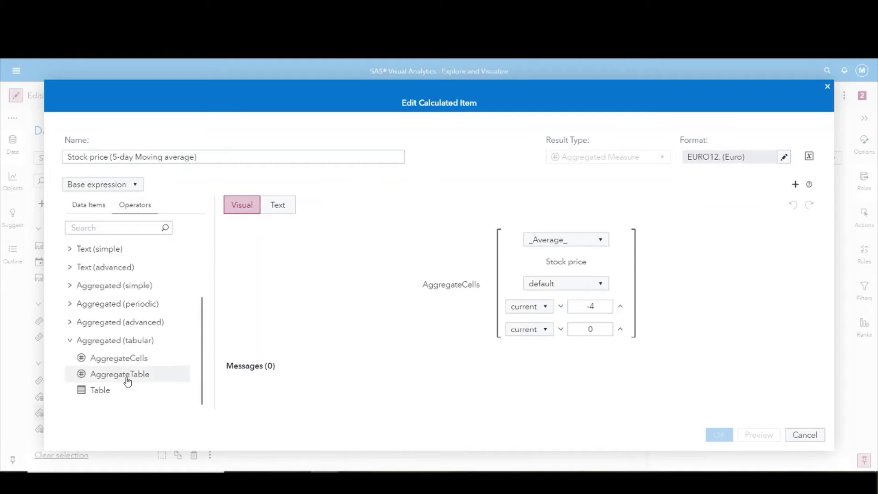
scroll(128, 381, "up", 3)
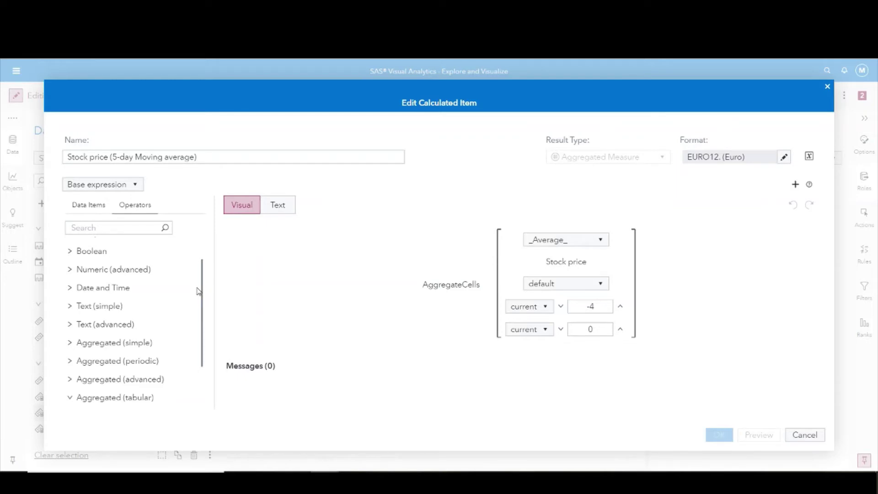
left_click(805, 435)
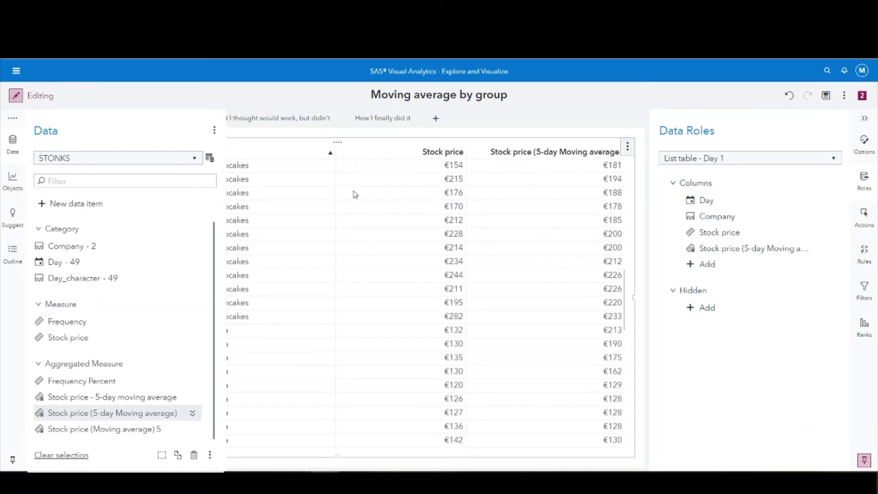
- Review the What I want and Dataset pages, then select the line chart on 'What I thought would work, but didn't'
left_click(14, 145)
left_click(285, 119)
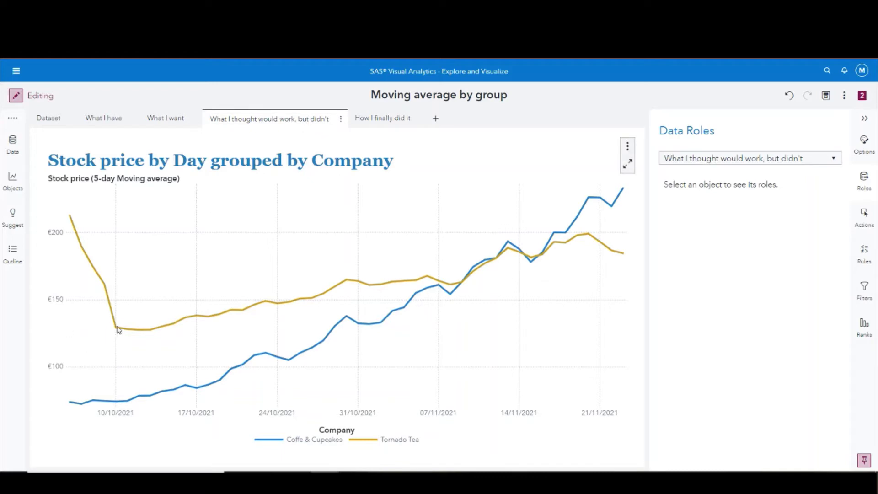
mouse_move(118, 329)
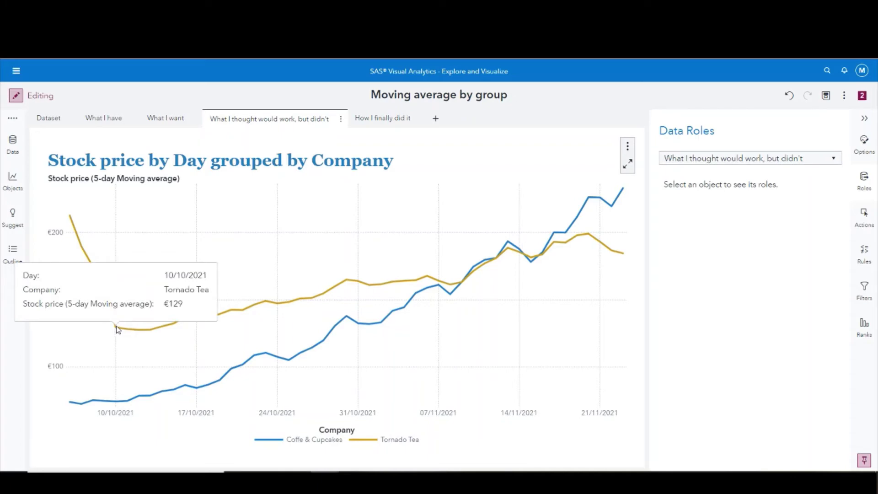
left_click(164, 119)
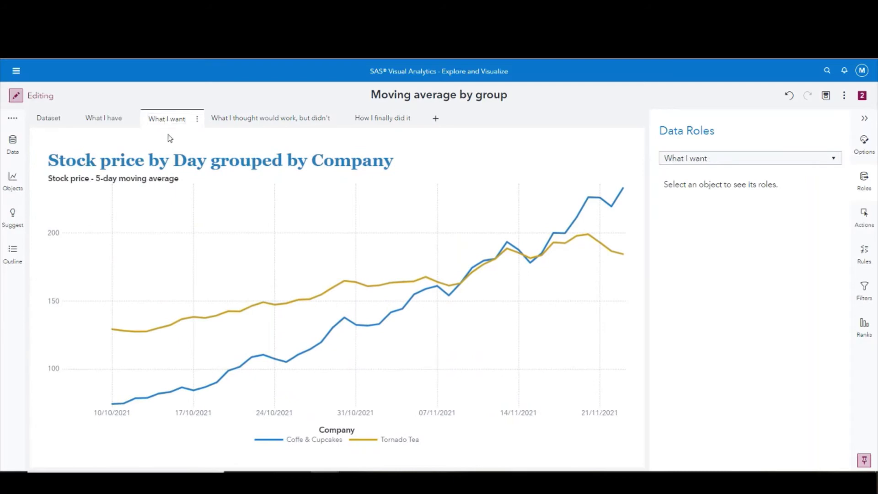
left_click(46, 118)
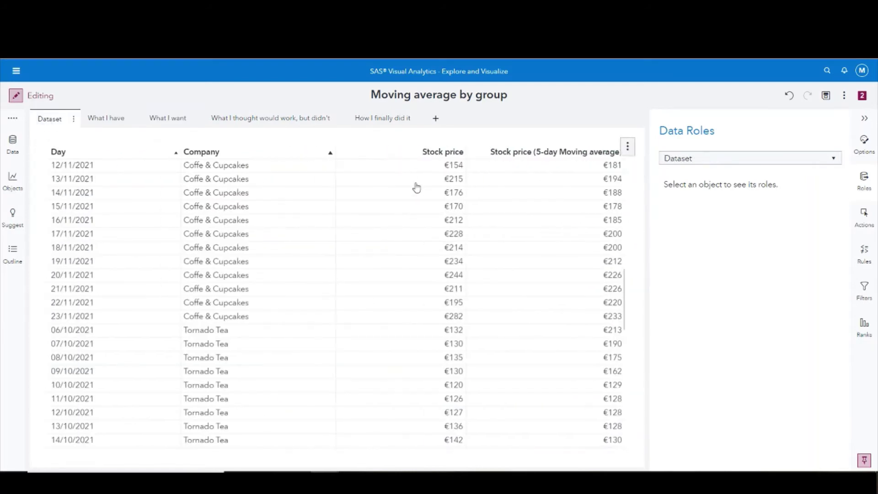
scroll(471, 218, "up", 12)
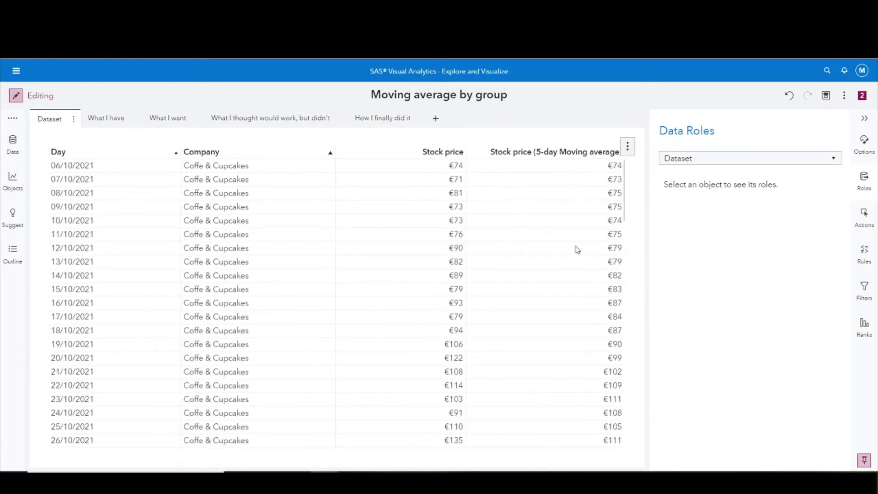
left_click(230, 118)
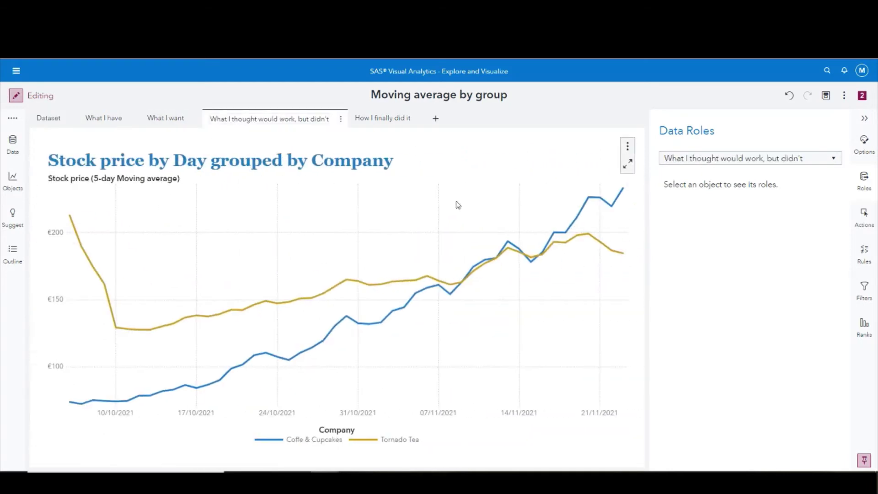
left_click(488, 193)
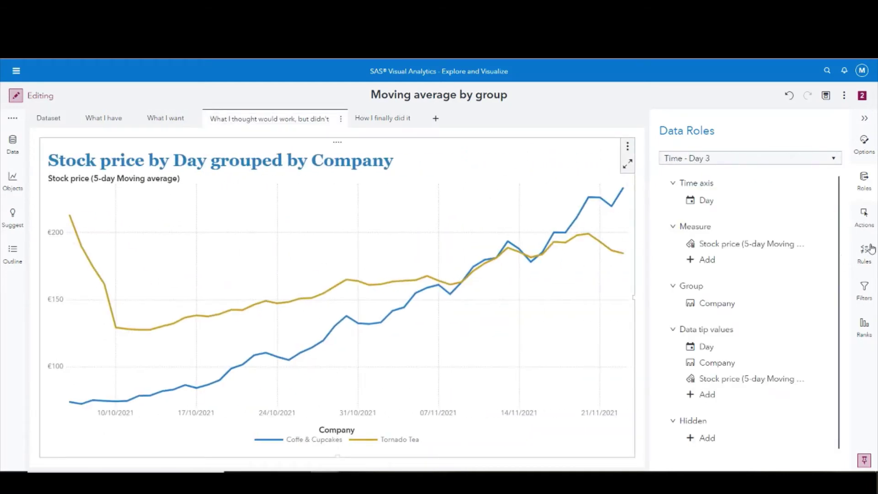
- Try Day range starts of 10/10/2021 and 14/10/2021, then delete the Day filter
left_click(865, 289)
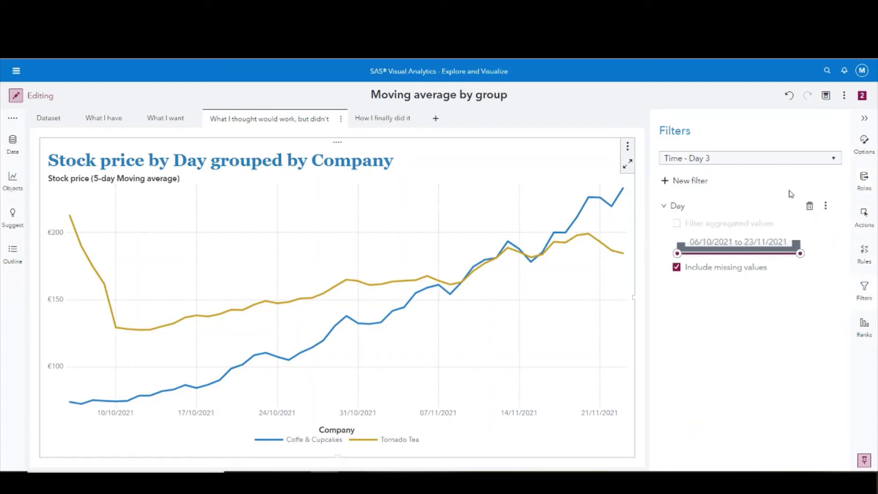
left_click_drag(679, 255, 691, 254)
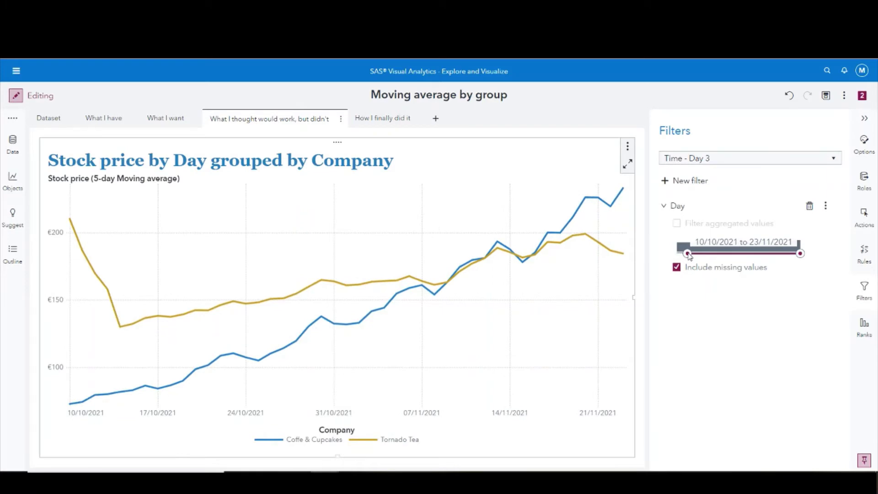
left_click_drag(690, 256, 666, 258)
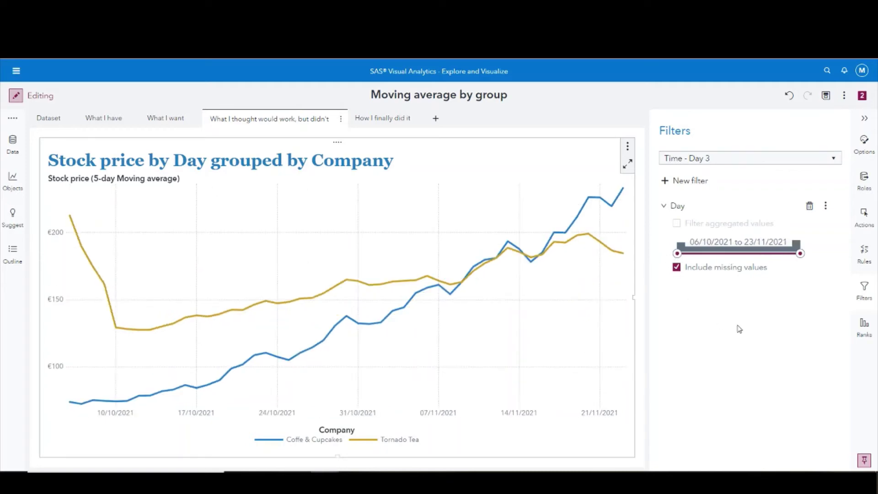
left_click(810, 206)
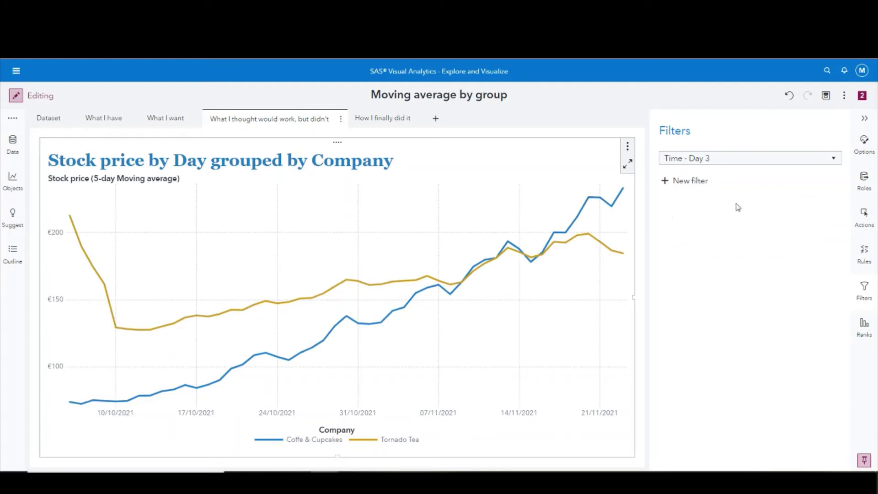
- On the How I finally did it page, start a new calculated item
left_click(384, 120)
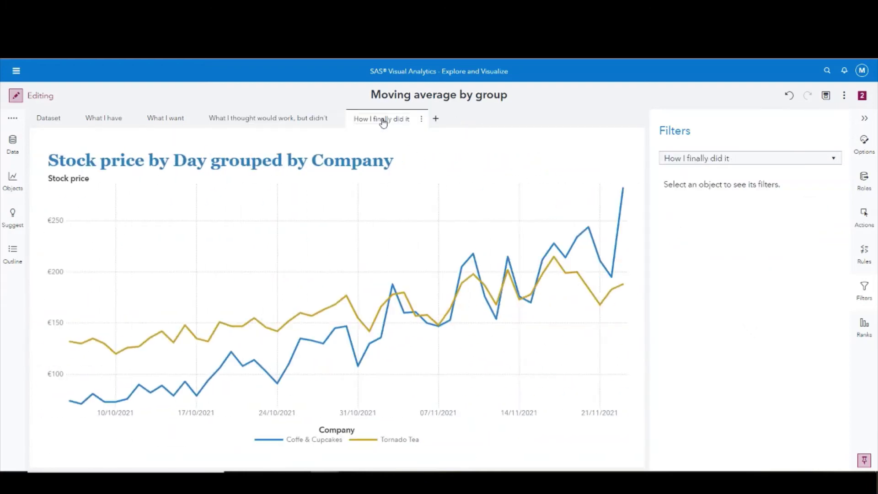
left_click(15, 149)
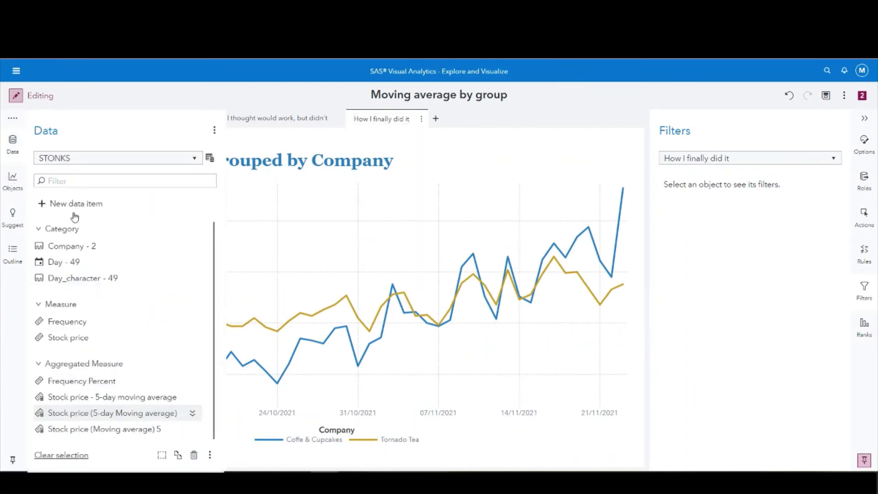
mouse_move(84, 264)
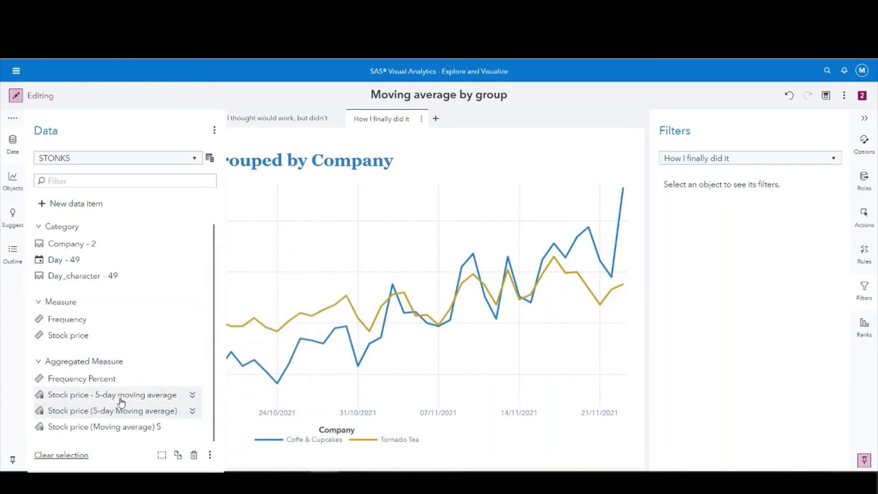
mouse_move(128, 379)
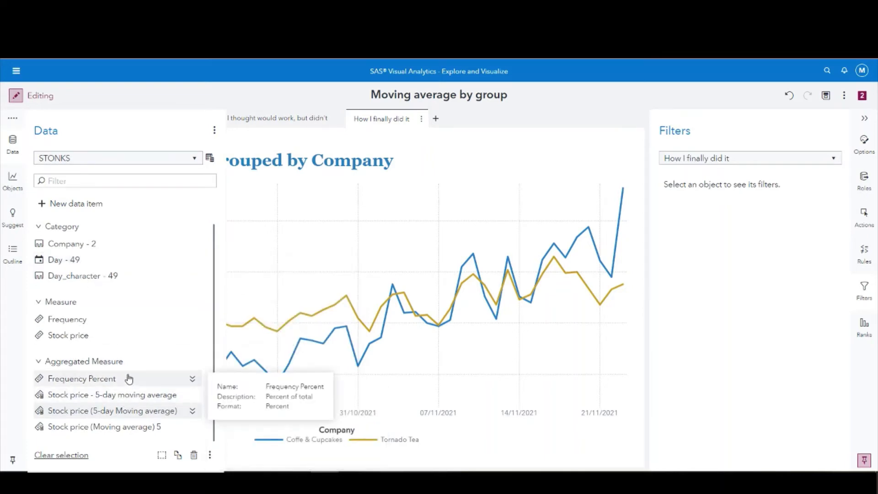
left_click(76, 204)
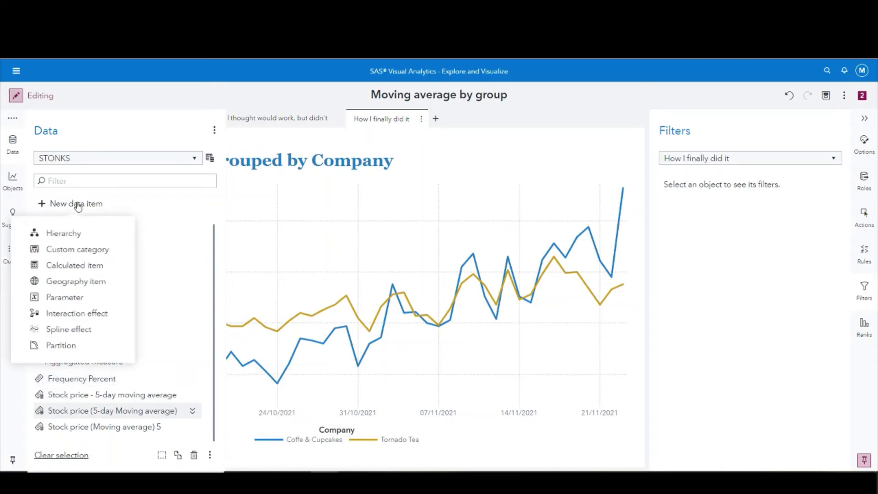
left_click(78, 267)
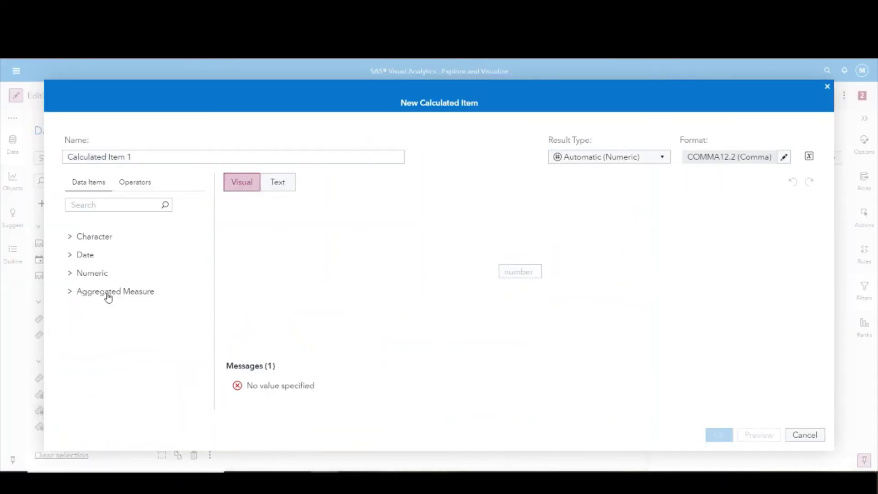
- Drag RelativePeriod from the Aggregated (periodic) operators into the expression's number placeholder
left_click(108, 295)
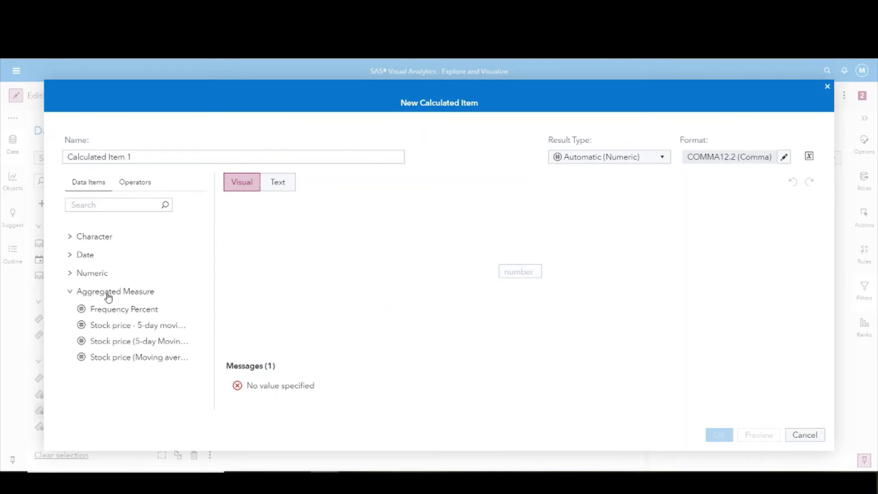
left_click(131, 188)
scroll(133, 380, "down", 1)
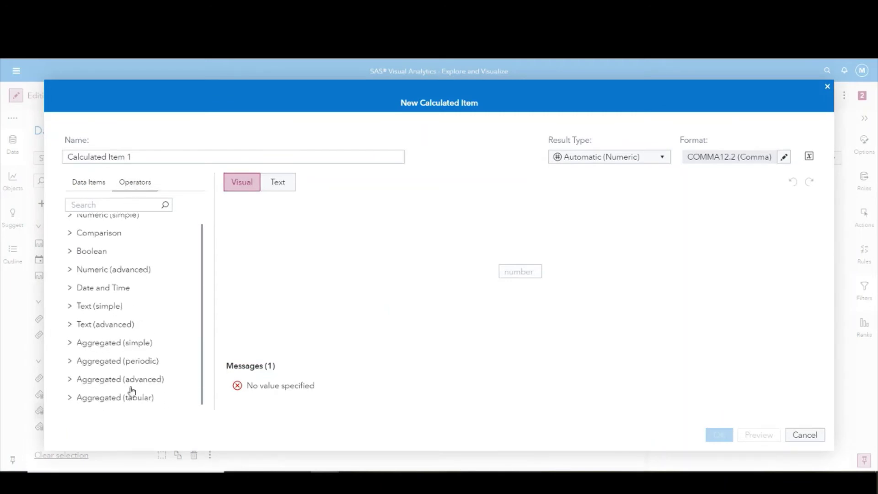
left_click(100, 362)
scroll(102, 361, "down", 5)
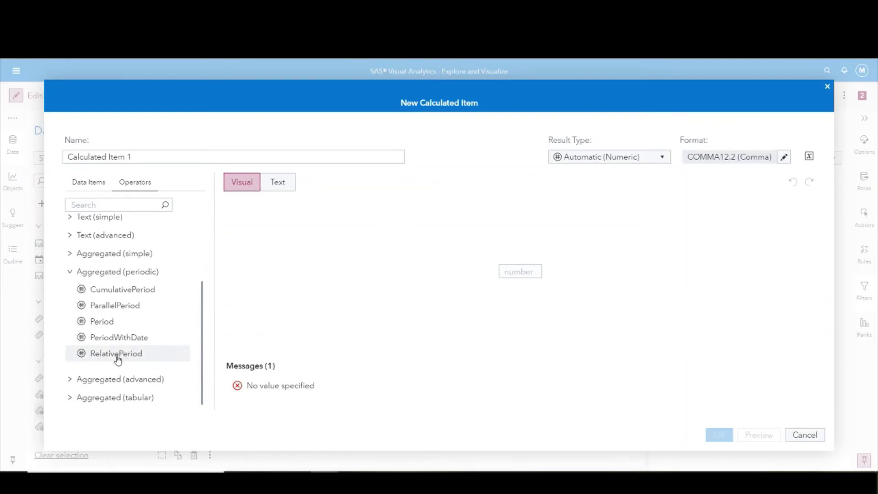
left_click_drag(115, 357, 514, 274)
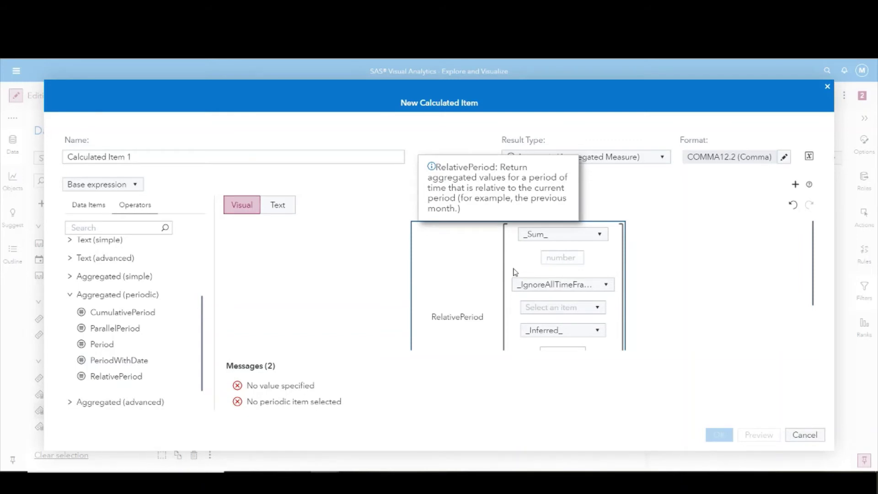
- Set the RelativePeriod term to sum Stock price, with Day as date item and _ByDay_ interval
left_click(96, 211)
left_click(103, 302)
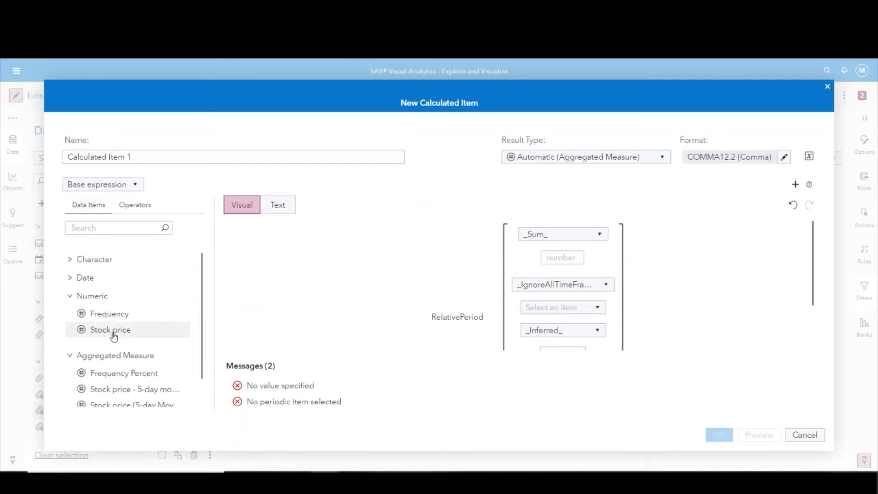
left_click_drag(114, 336, 576, 256)
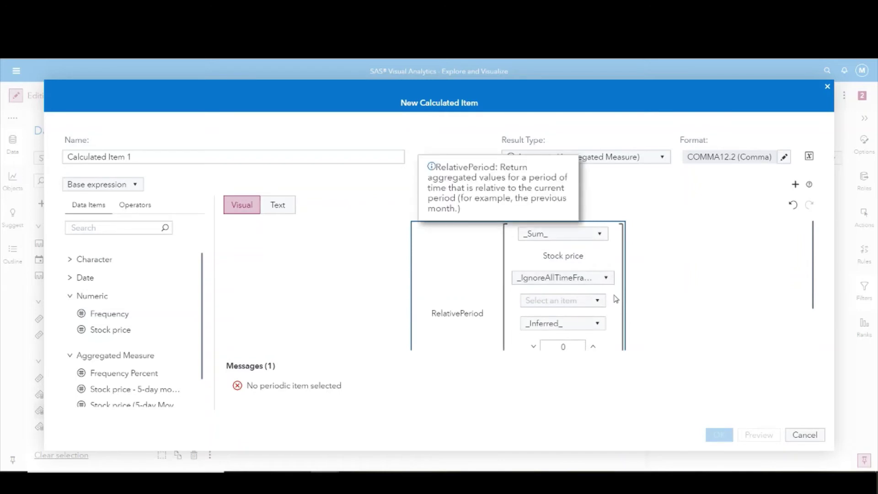
scroll(616, 299, "down", 1)
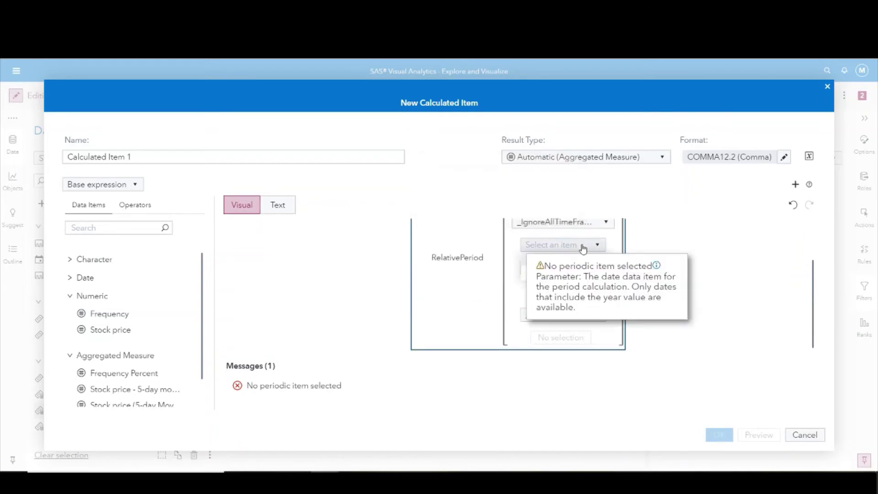
left_click(544, 249)
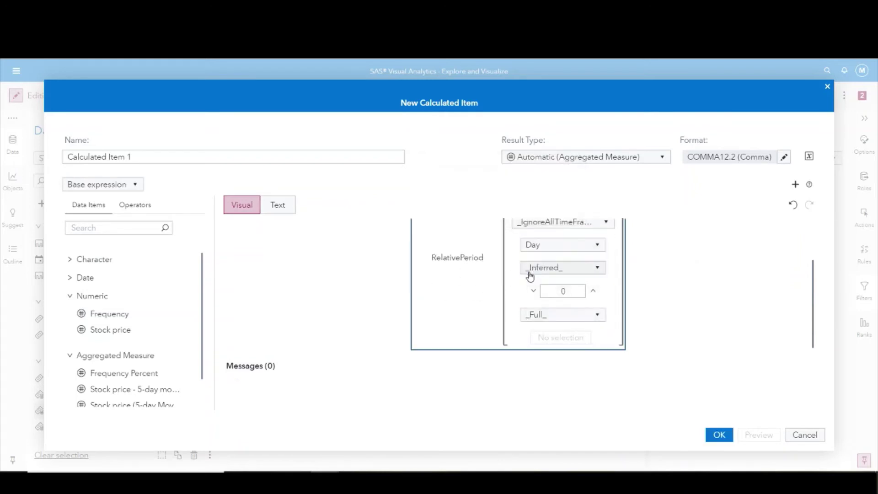
mouse_move(537, 255)
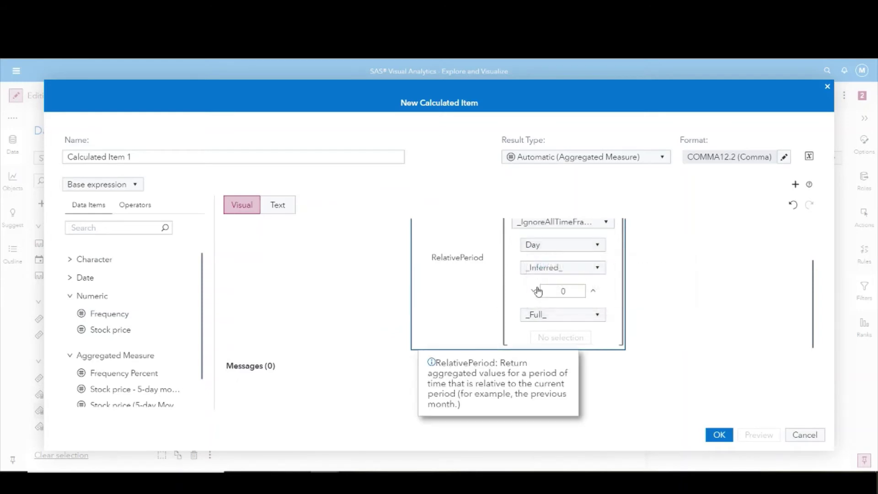
left_click(560, 269)
left_click(562, 281)
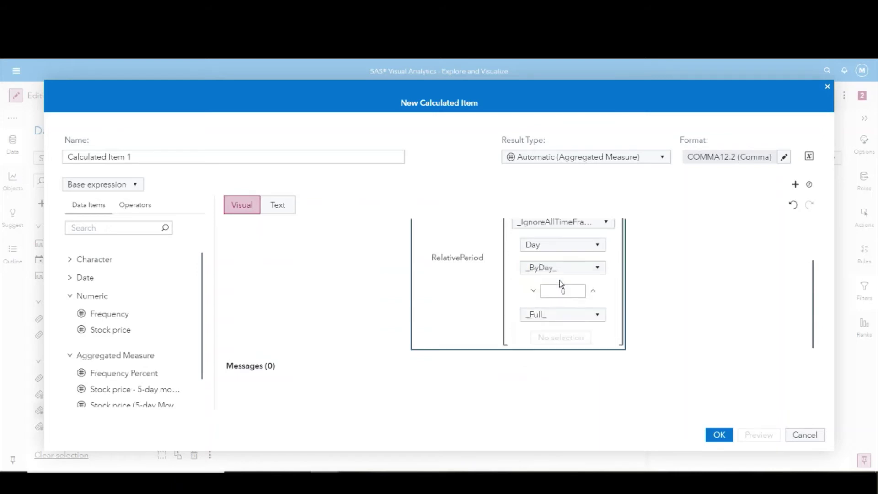
- In text mode, copy the RelativePeriod term and append '+' with a second copy
mouse_move(570, 295)
left_click(289, 207)
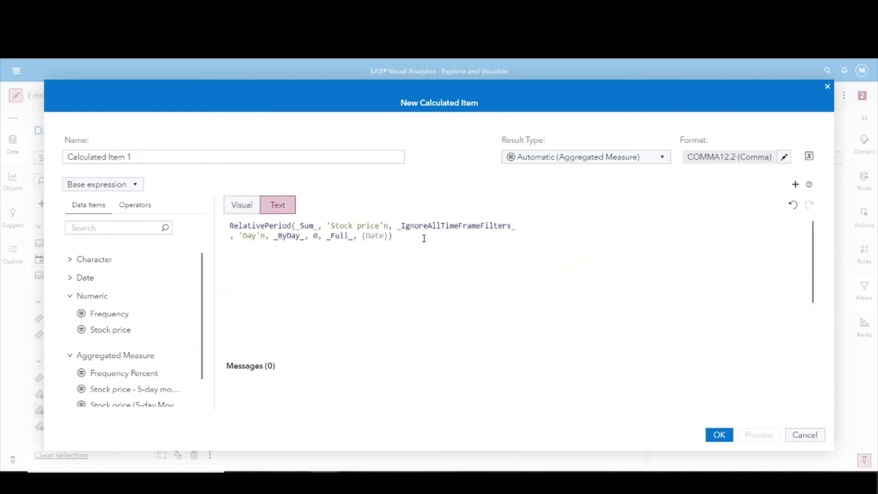
left_click_drag(423, 238, 187, 234)
key("ctrl+c")
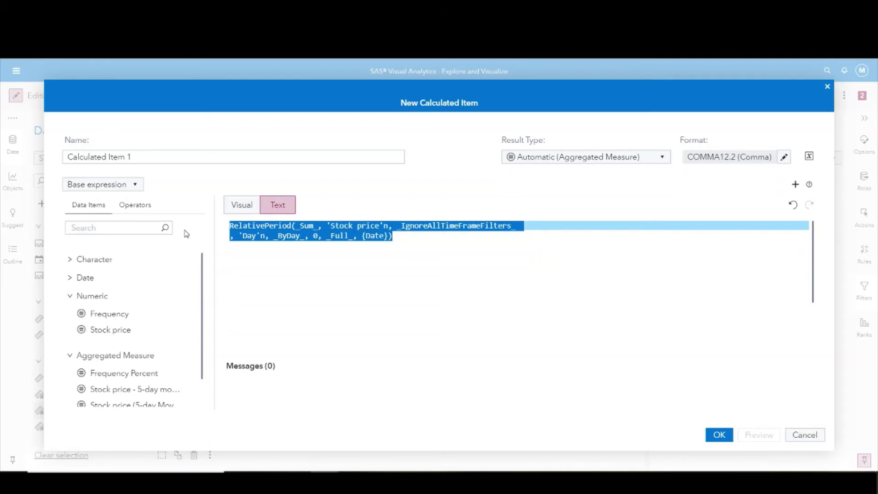
key("Right")
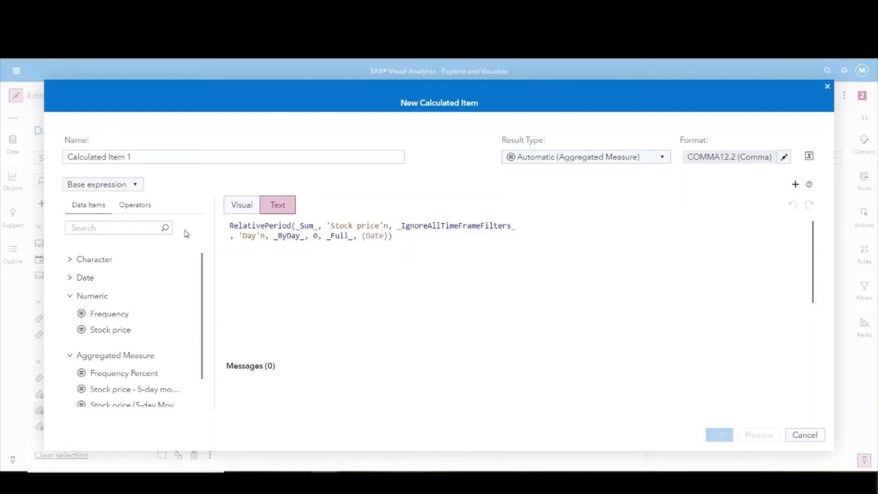
type("+")
key("ctrl+v")
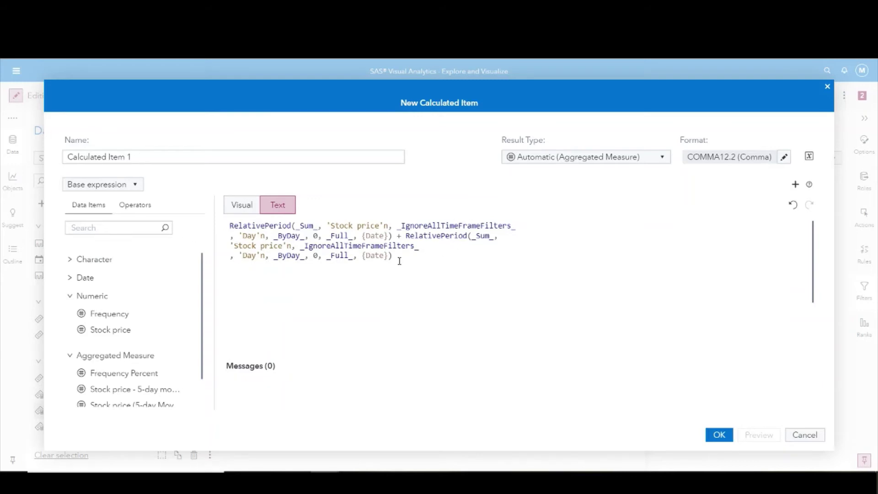
- Append third, fourth and fifth RelativePeriod terms, removing the doubled plus sign
left_click_drag(397, 257, 397, 237)
key("ctrl+c")
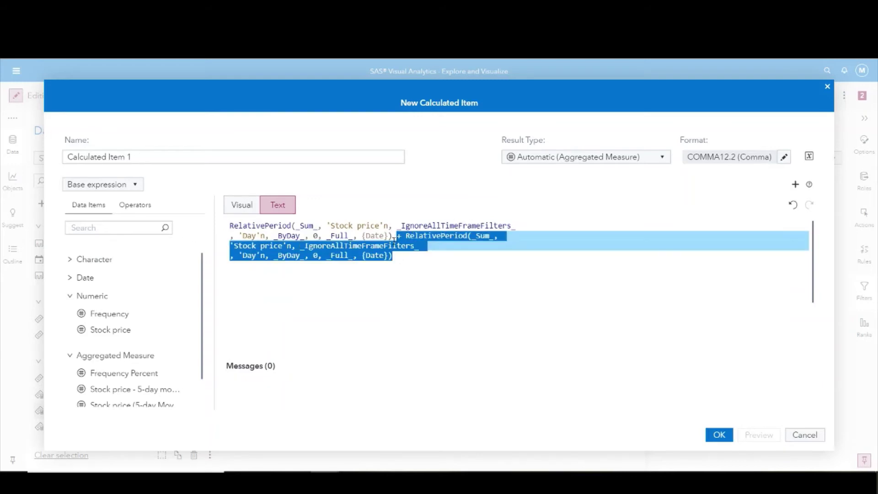
key("Right")
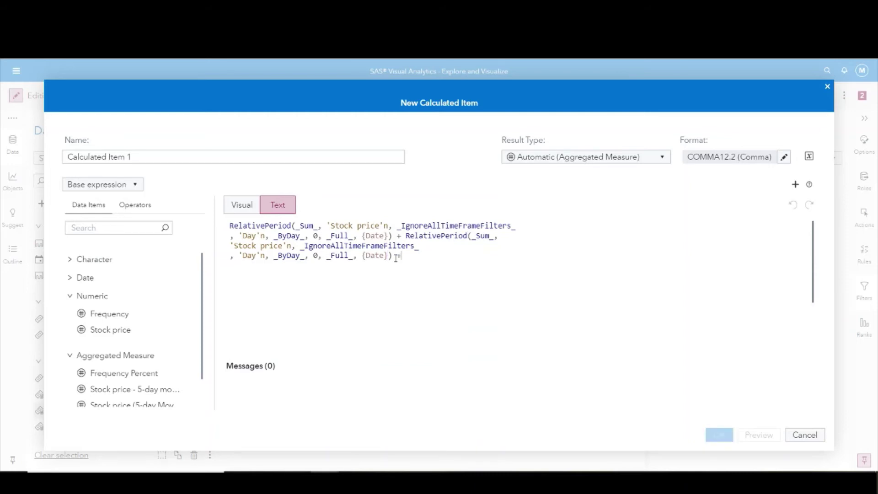
key("ctrl+v")
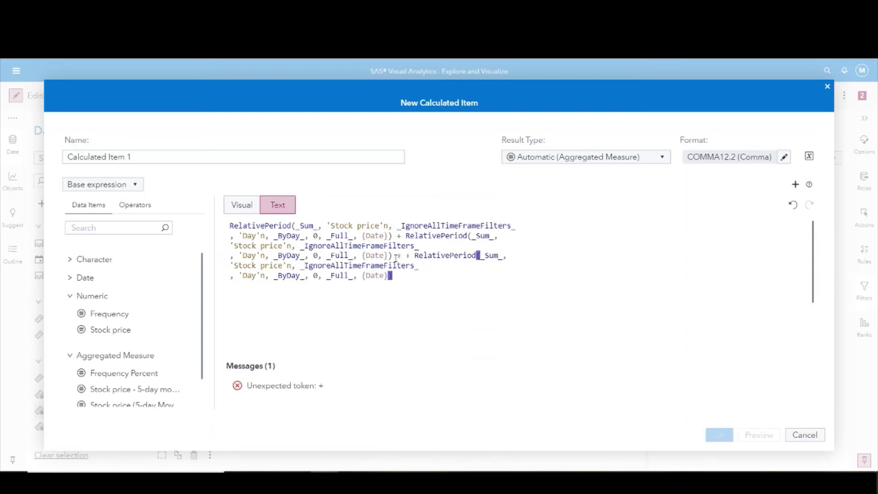
key("BackSpace")
left_click(415, 278)
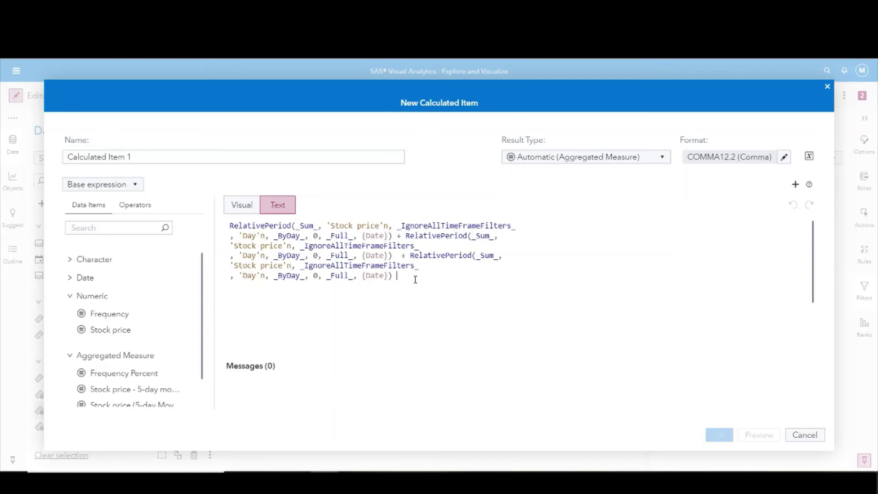
key("ctrl+v")
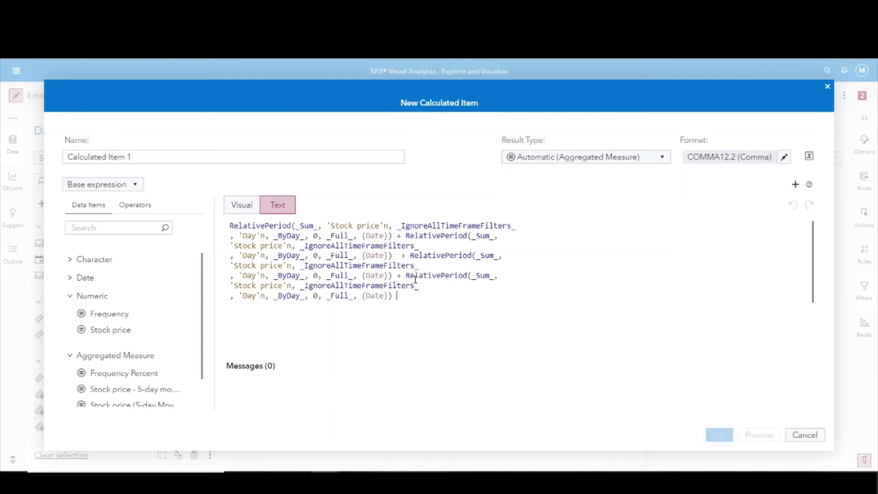
key("ctrl+v")
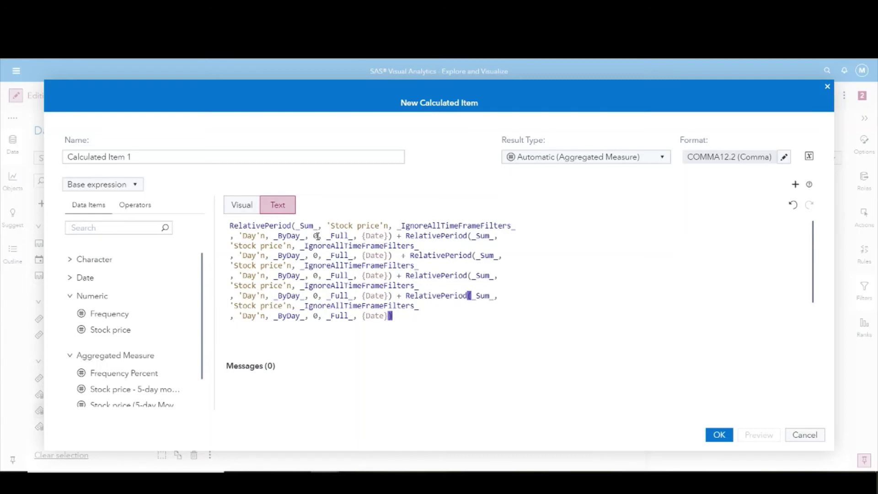
- Change the second through fifth RelativePeriod offsets from 0 to -1, -2, -3 and -4
left_click(319, 257)
key("BackSpace")
type("-1")
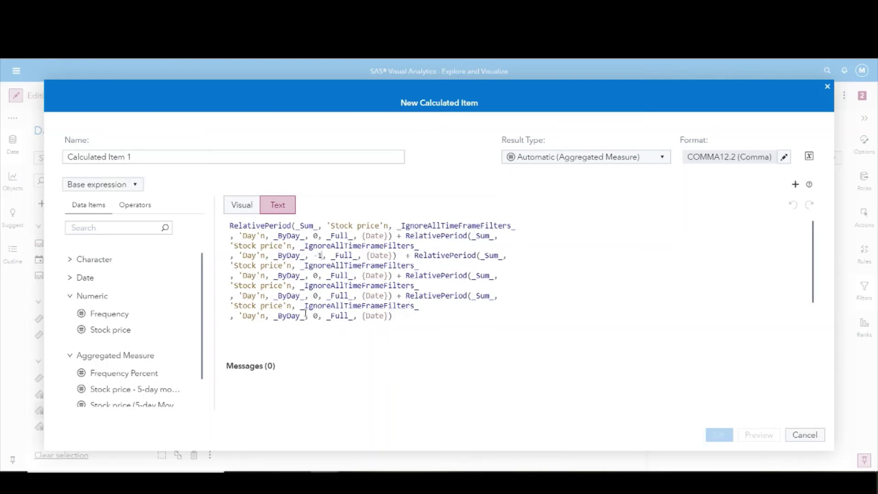
left_click(318, 275)
key("BackSpace")
type("-2")
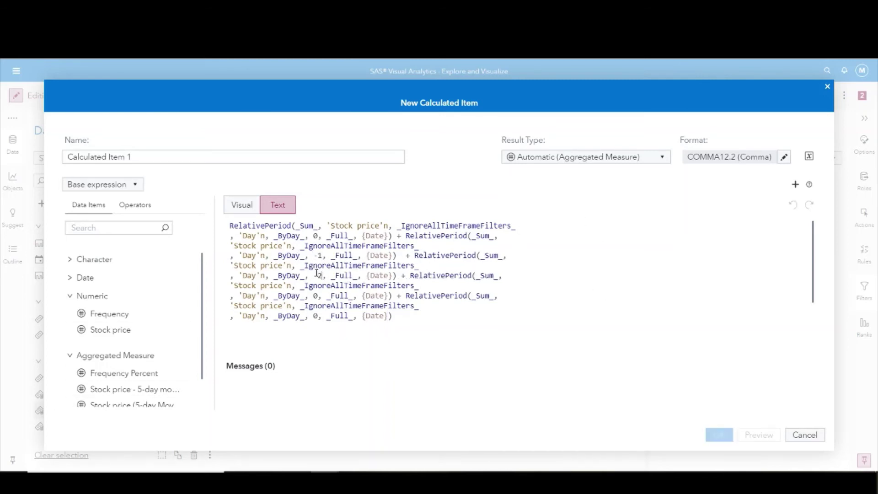
left_click(319, 296)
key("BackSpace")
type("-3")
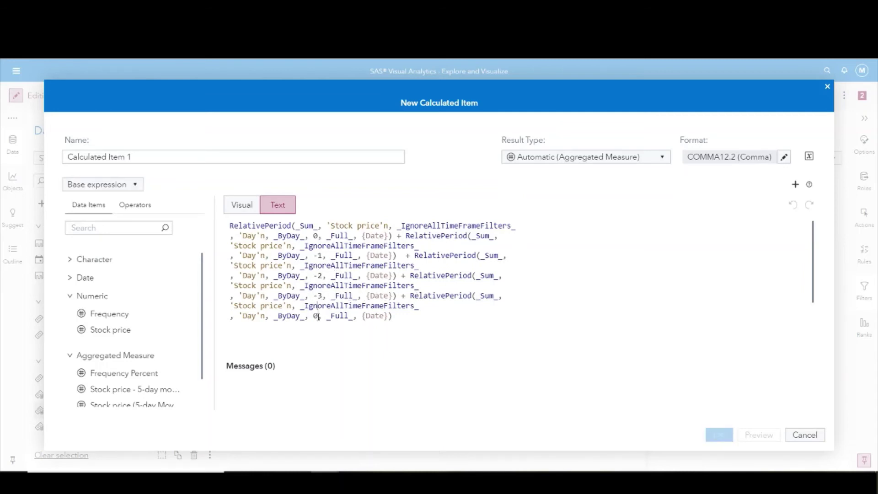
left_click(315, 317)
key("BackSpace")
type("-4")
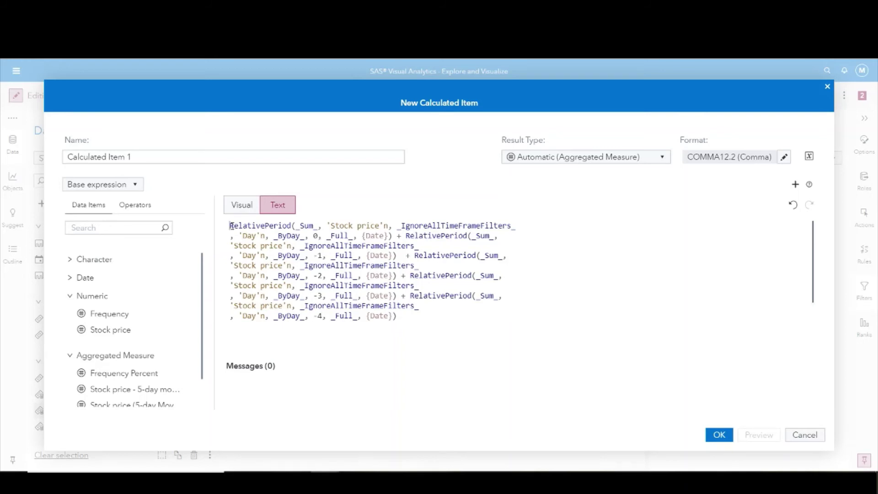
- Wrap the sum of the five RelativePeriod terms in parentheses and divide it by 5
left_click(231, 225)
type("(")
left_click(405, 315)
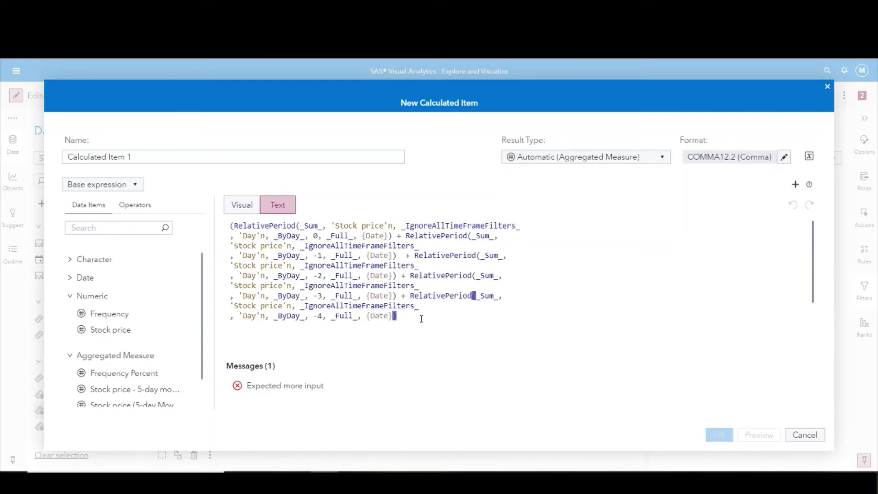
type(") /5")
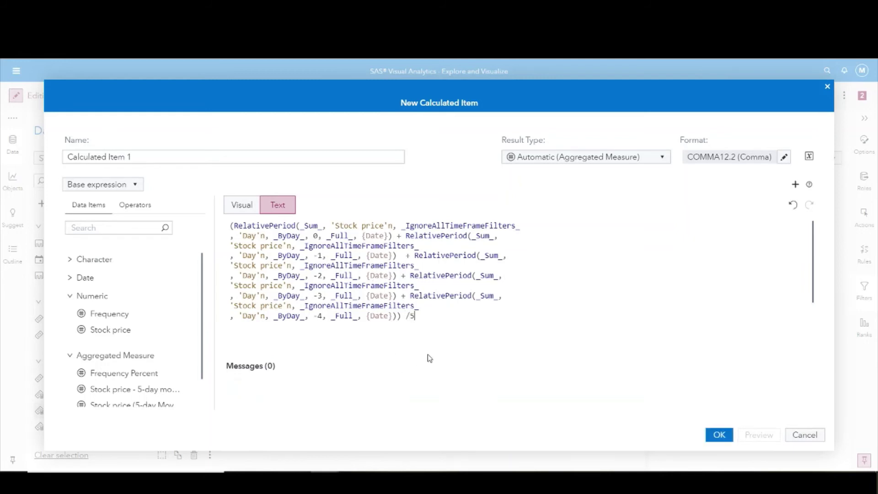
- Name the calculated item 'Stock price 5-day moving average'
left_click(157, 158)
key("ctrl+a")
type("St")
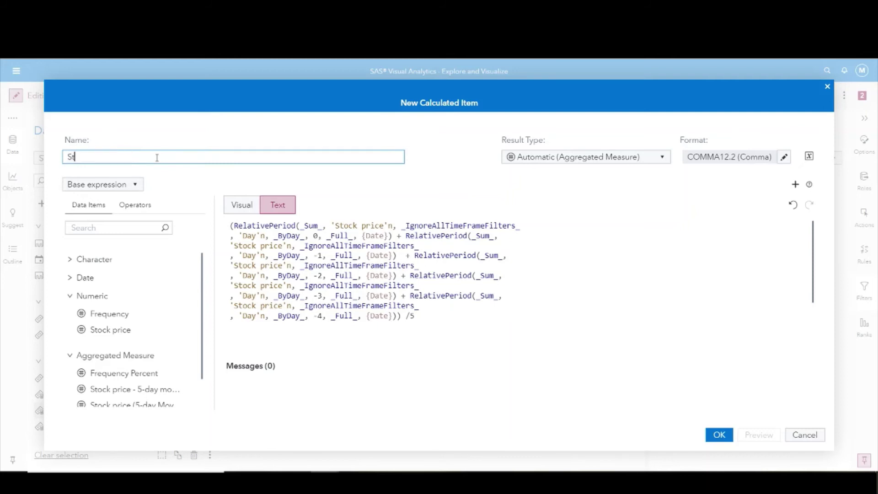
type("ock price 5-day moving aver")
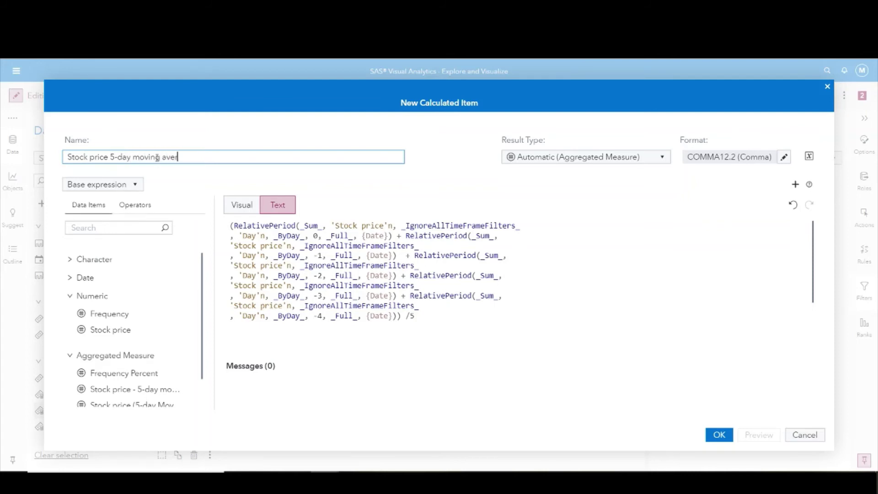
type("age")
- Create the calculated item and delete the chart's Day date-range filter
left_click(721, 436)
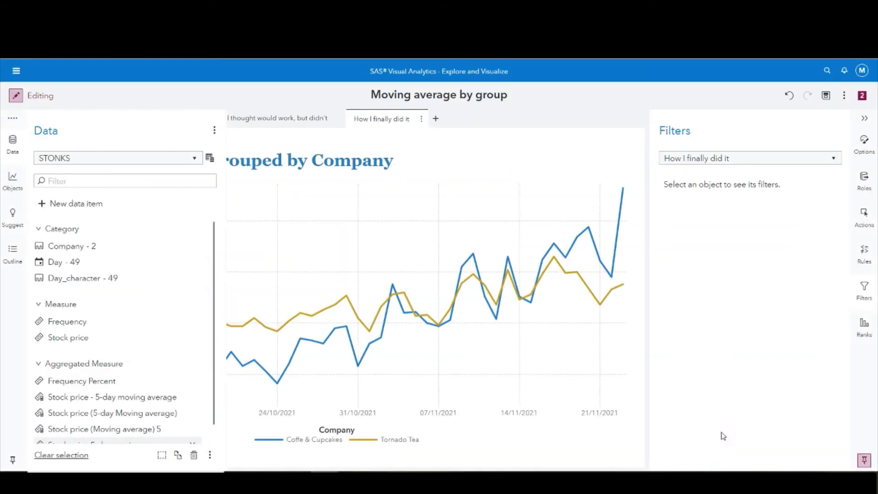
left_click(16, 142)
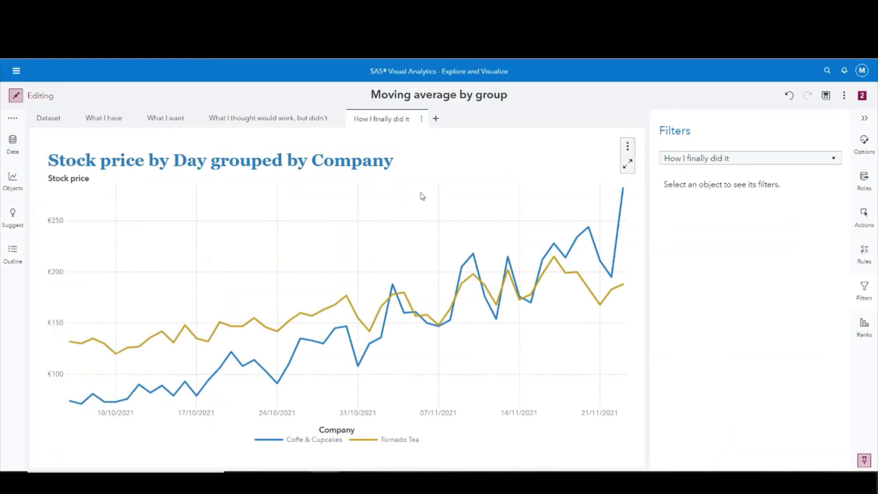
left_click(438, 185)
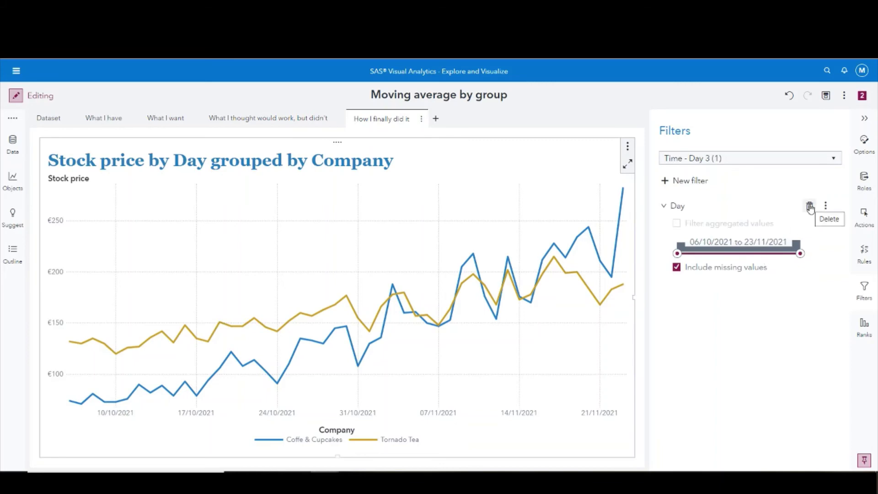
left_click(810, 208)
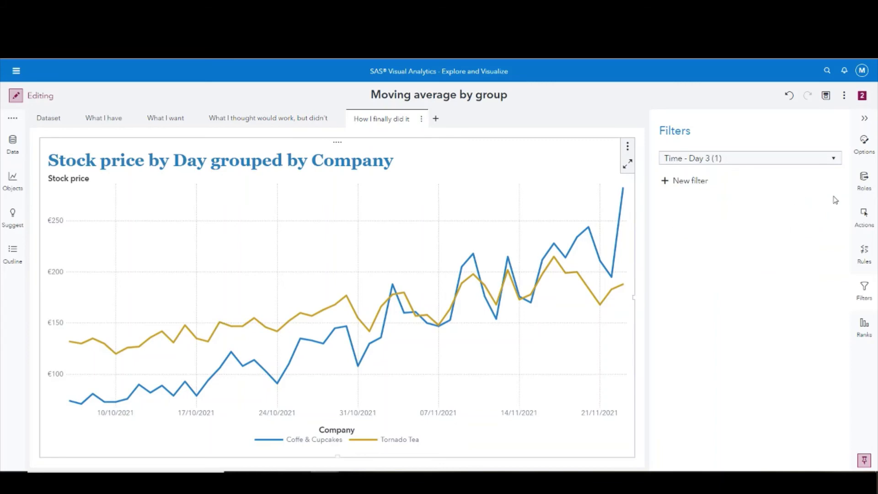
- Replace the chart's Stock price measure with Stock price 5-day moving average
left_click(865, 187)
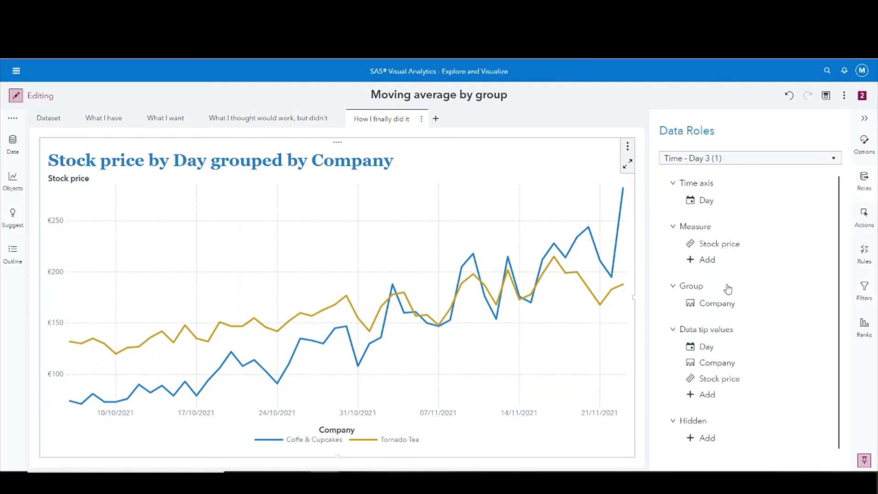
left_click(738, 249)
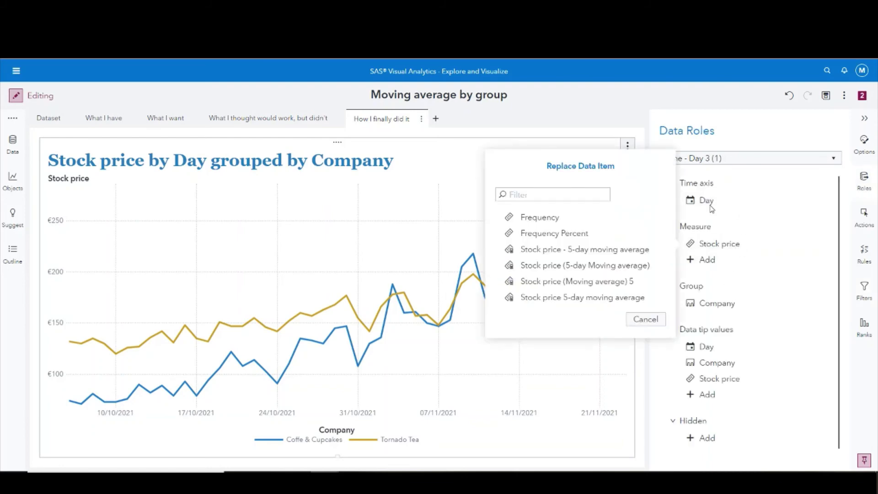
left_click(612, 302)
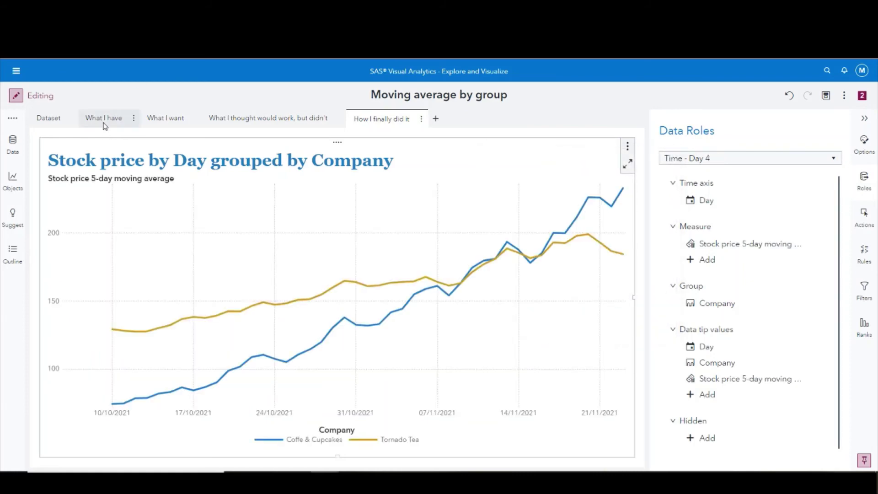
- Compare the result against the What I want page, then go to the Dataset page
left_click(176, 120)
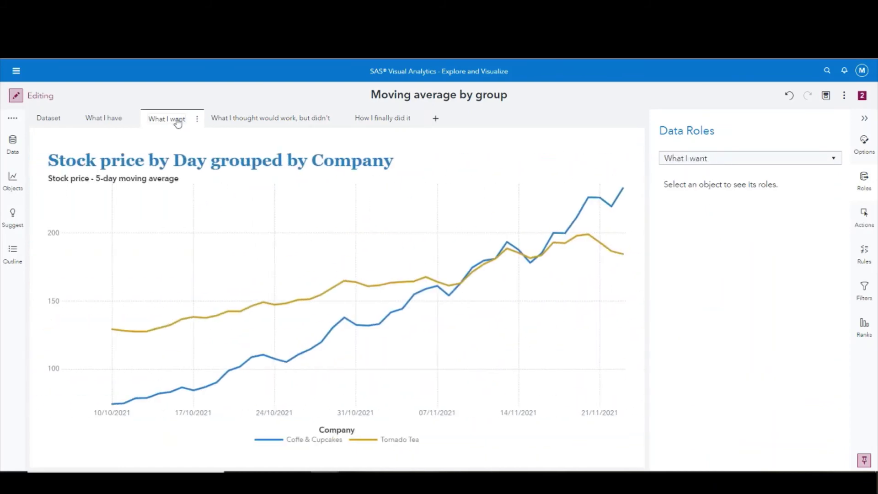
left_click(384, 123)
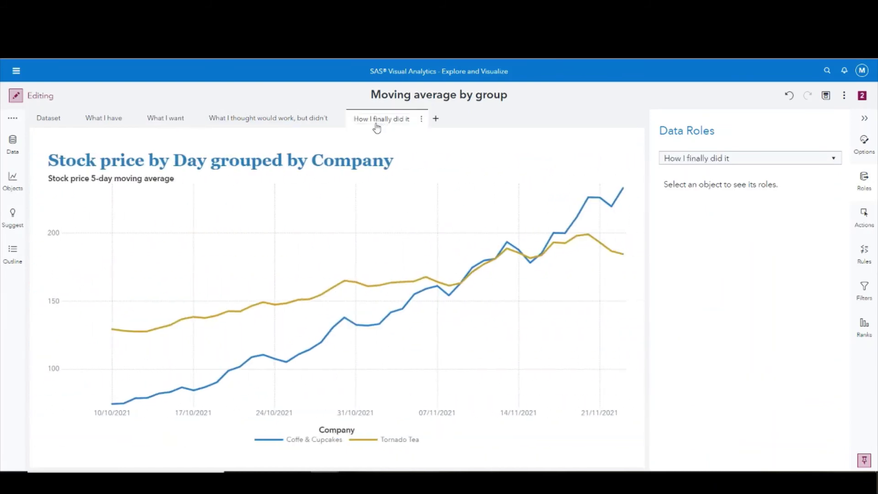
left_click(51, 118)
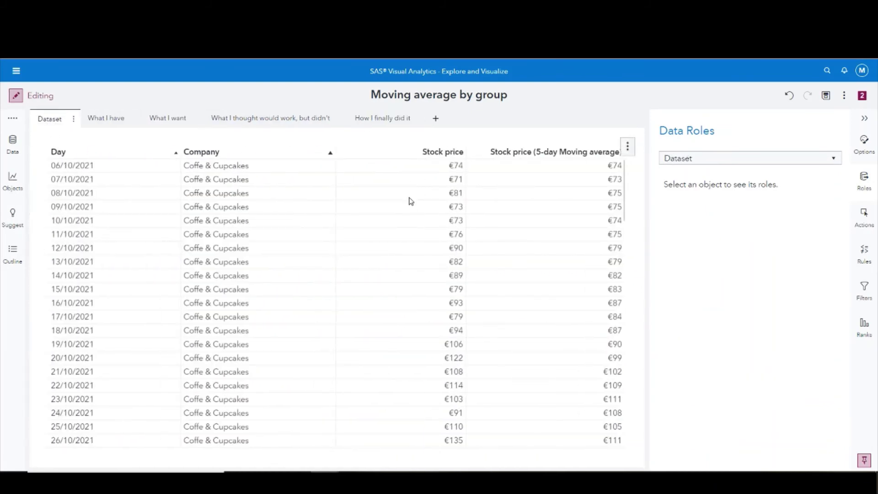
- Add Stock price 5-day moving average as a column in the Dataset list table
left_click(554, 143)
left_click(707, 264)
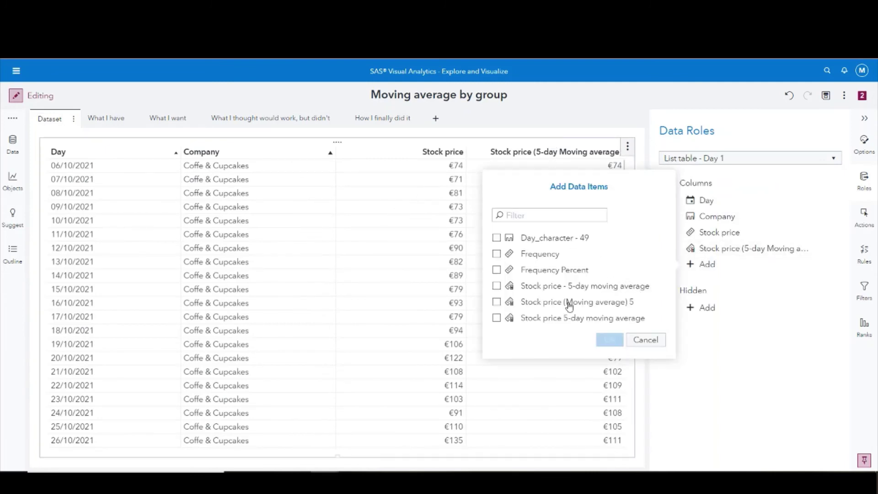
left_click(578, 322)
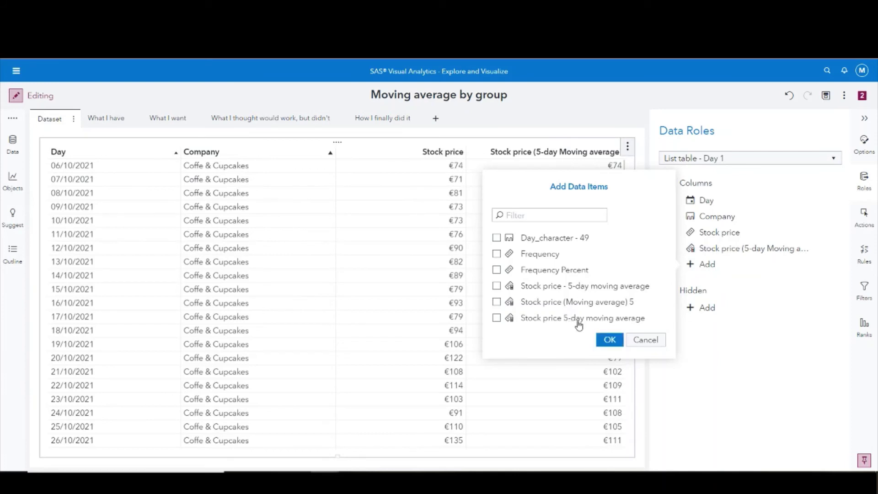
left_click(610, 340)
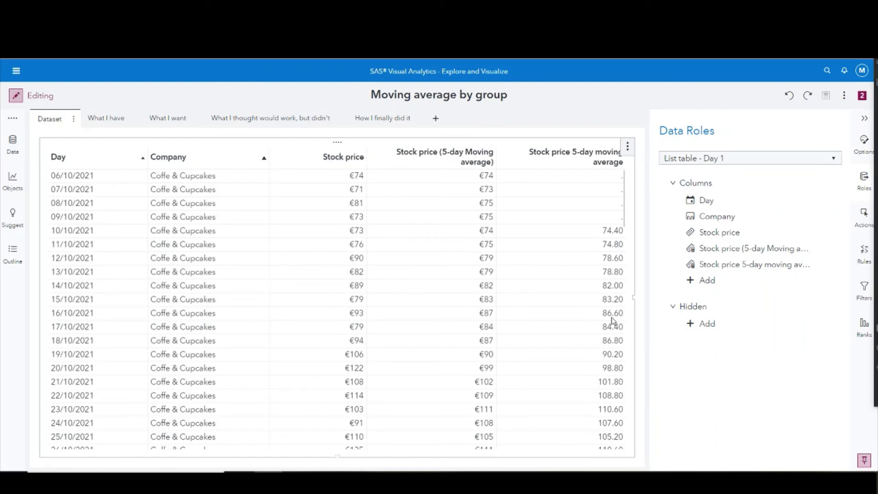
- Format the Stock price 5-day moving average data item as Euro
left_click(7, 150)
scroll(55, 280, "down", 1)
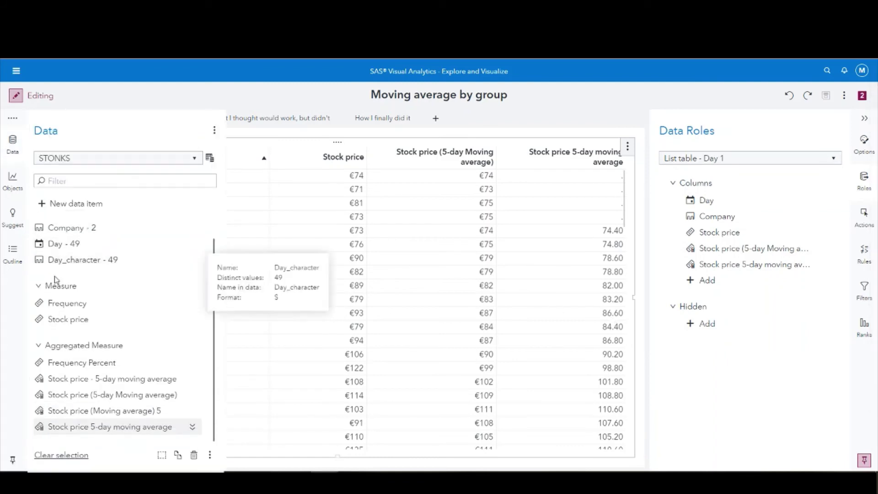
right_click(86, 431)
mouse_move(127, 453)
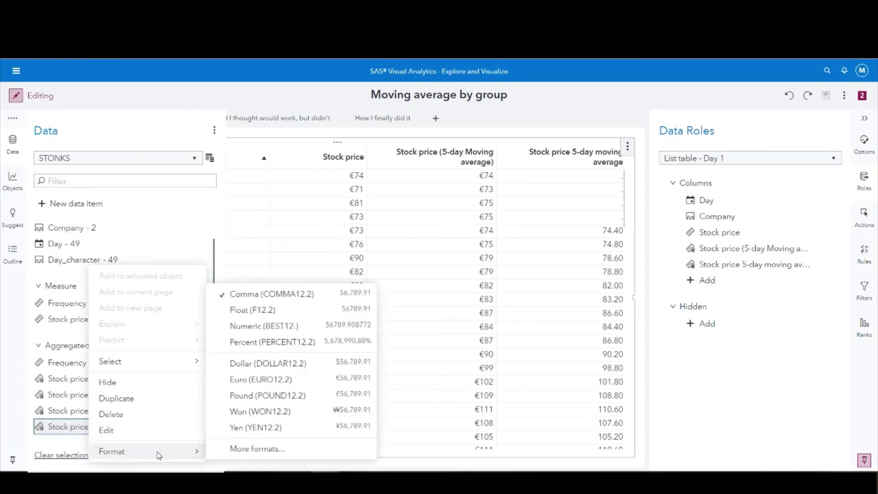
left_click(286, 379)
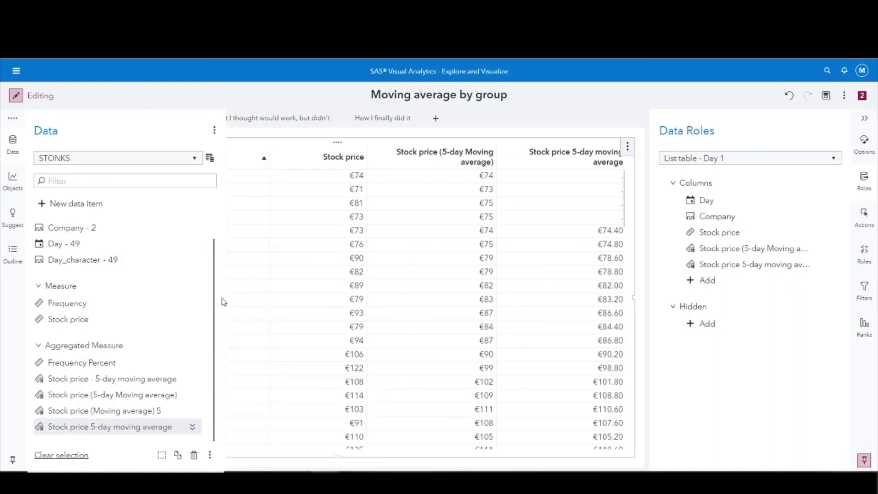
left_click(17, 151)
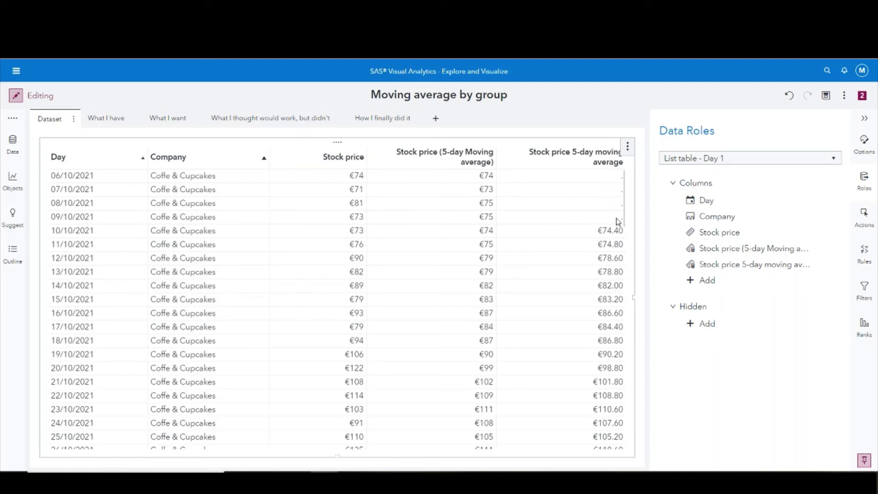
scroll(618, 222, "down", 8)
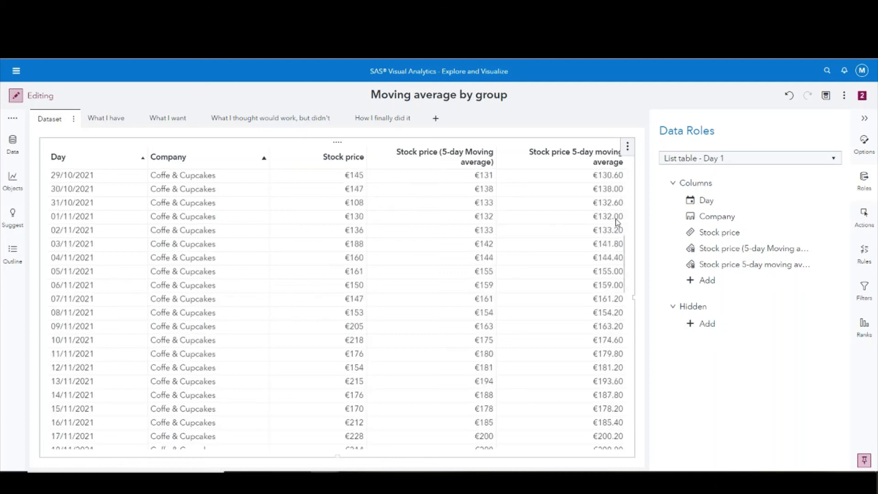
scroll(617, 221, "down", 6)
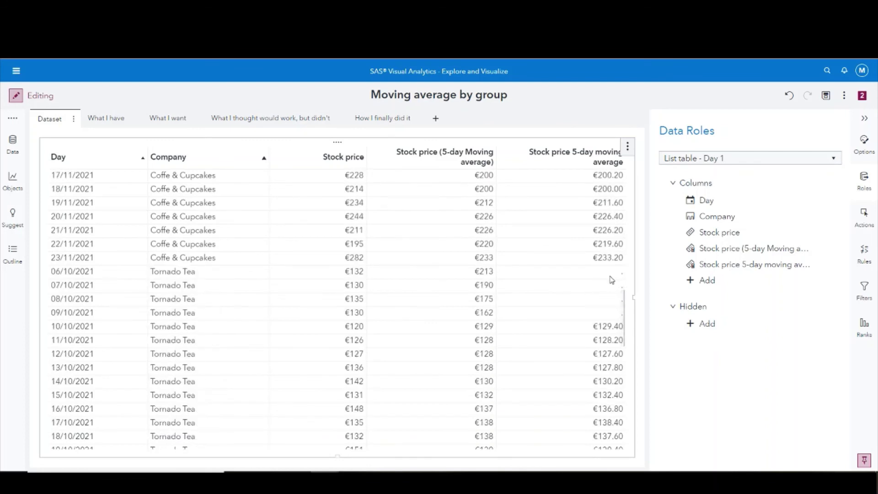
scroll(611, 280, "up", 8)
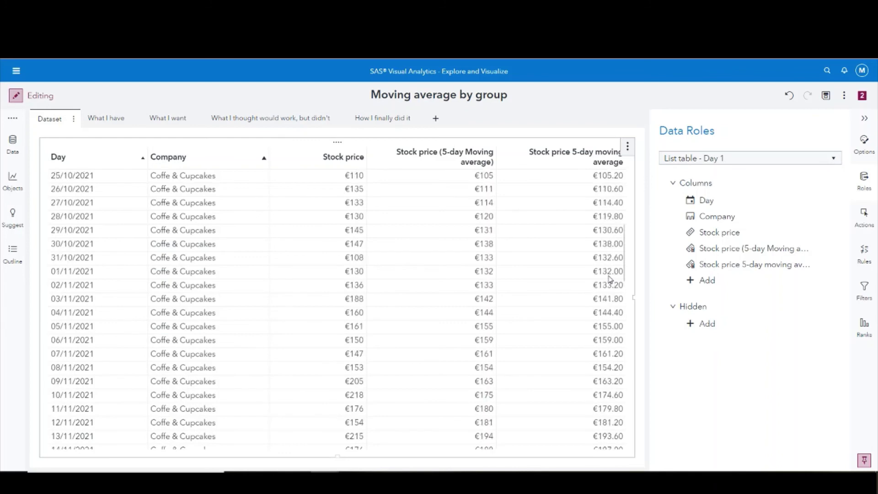
scroll(611, 280, "up", 5)
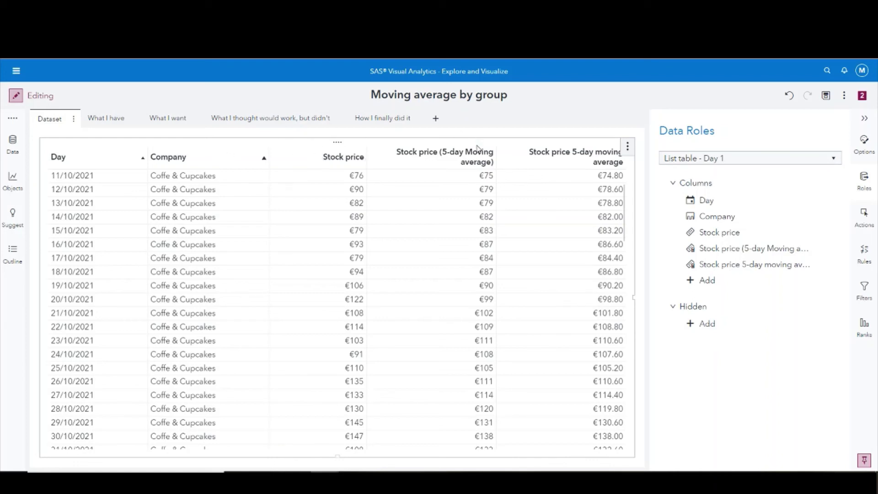
scroll(545, 271, "up", 2)
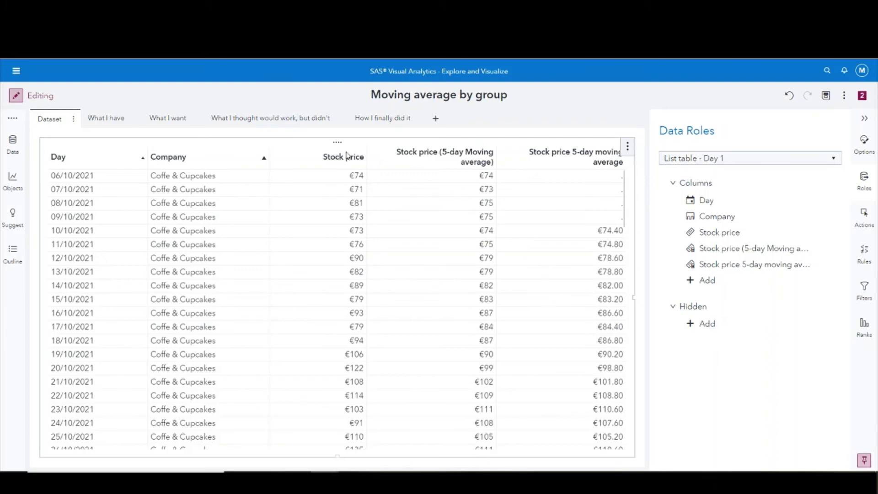
- Remove Company from the Group role of the 'What I thought would work, but didn't' chart
left_click(165, 122)
left_click(250, 118)
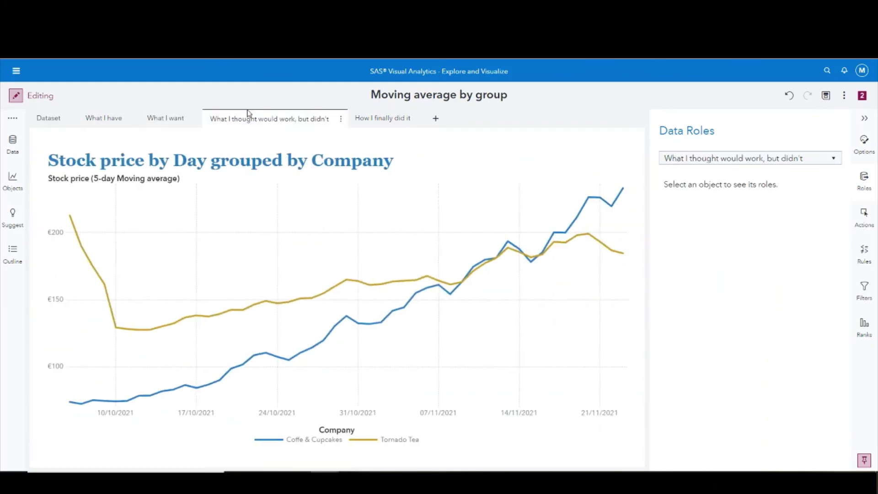
left_click(439, 174)
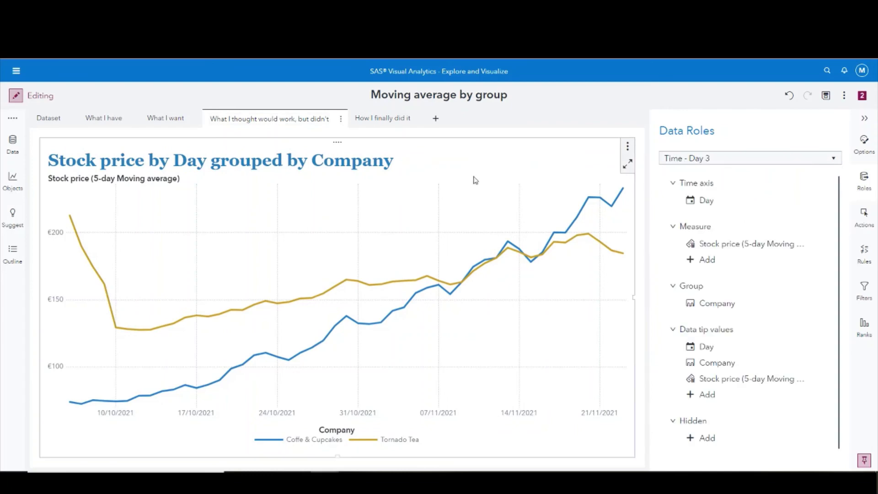
right_click(717, 311)
left_click(732, 315)
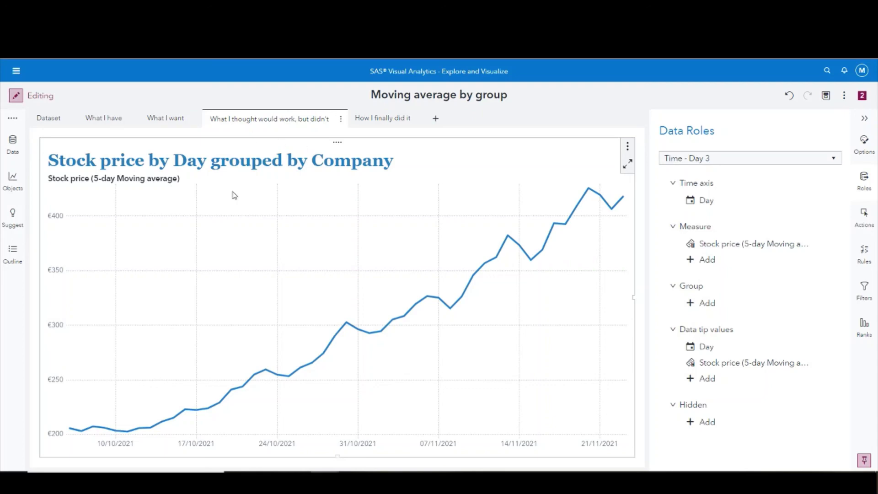
- Switch to the Dataset page showing both moving-average columns
left_click(43, 121)
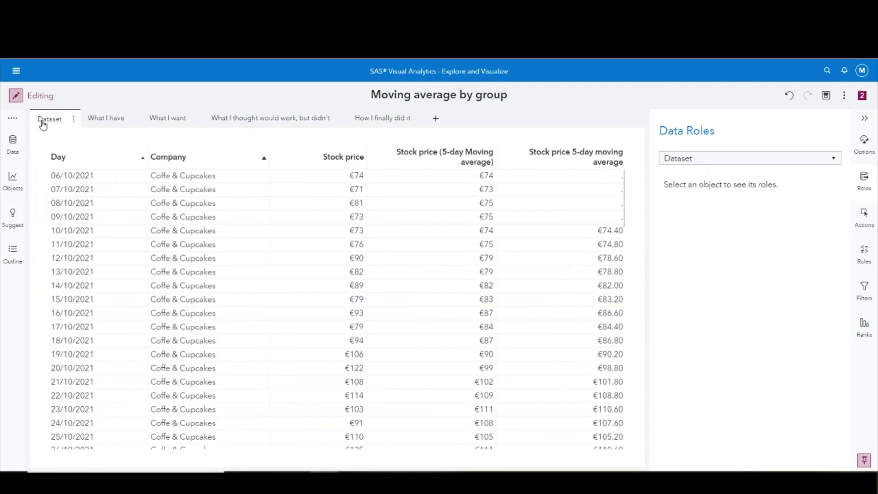